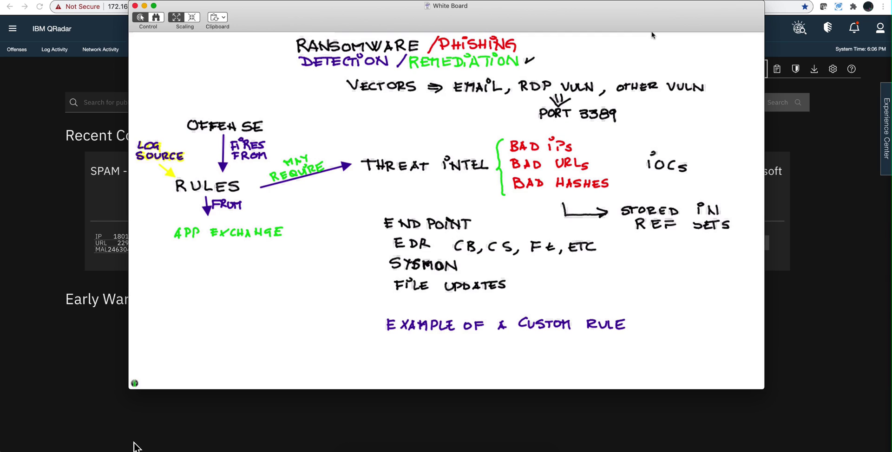
Leave the whiteboard and search QRadar's public threat collections for the recent term 'conti'
{"action": "left_click", "coordinate": [70, 390]}
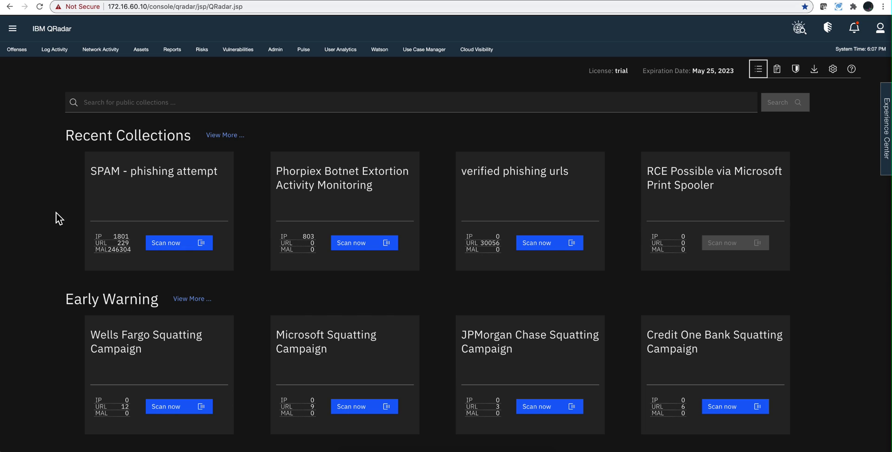
{"action": "left_click", "coordinate": [150, 101]}
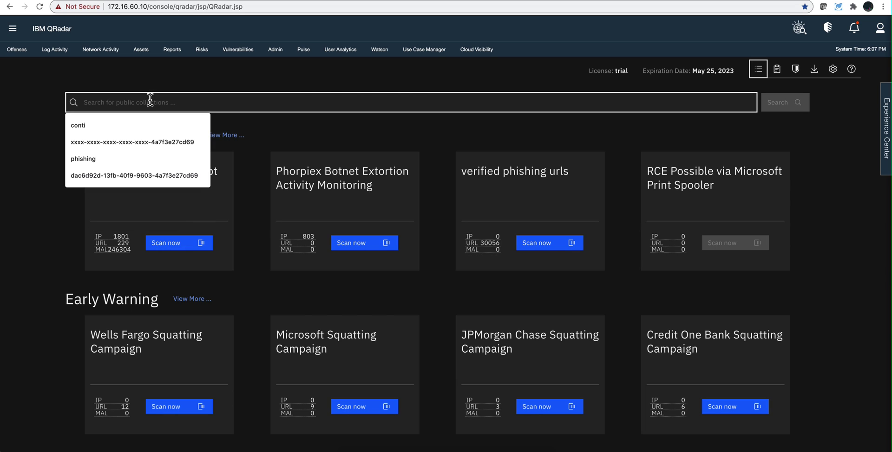
{"action": "left_click", "coordinate": [137, 122]}
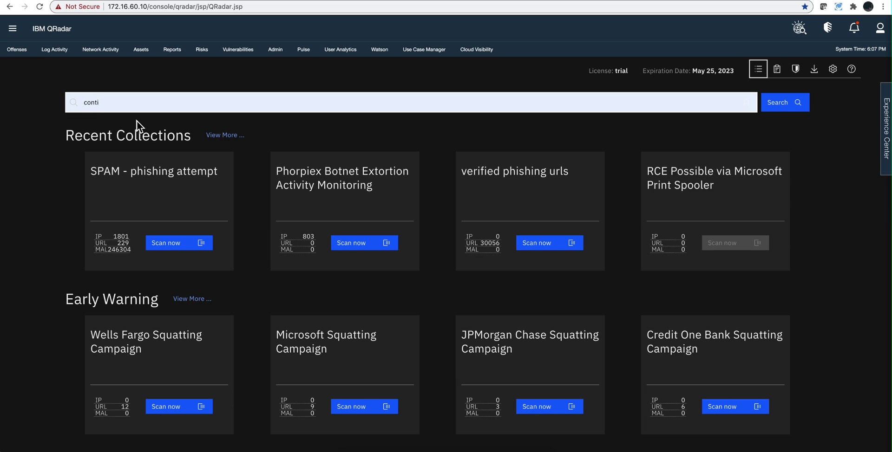
{"action": "left_click", "coordinate": [783, 110]}
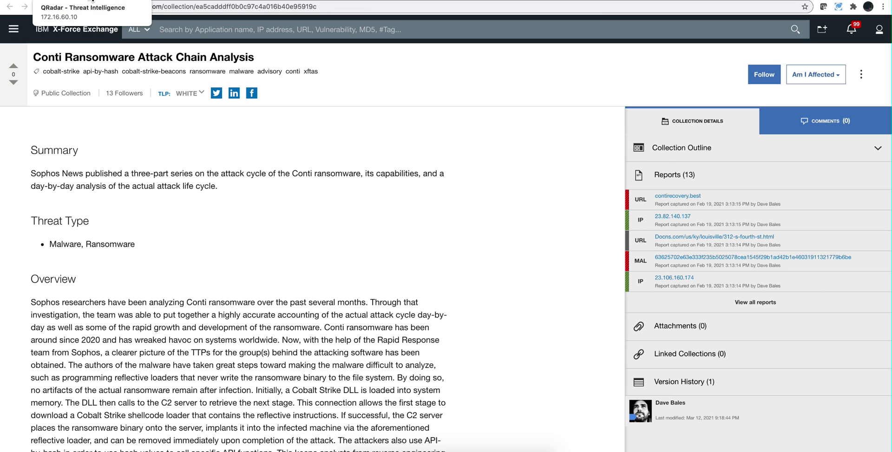
Open and close the X-Force Exchange menu, then return to QRadar's conti results and its main menu
{"action": "left_click", "coordinate": [13, 30]}
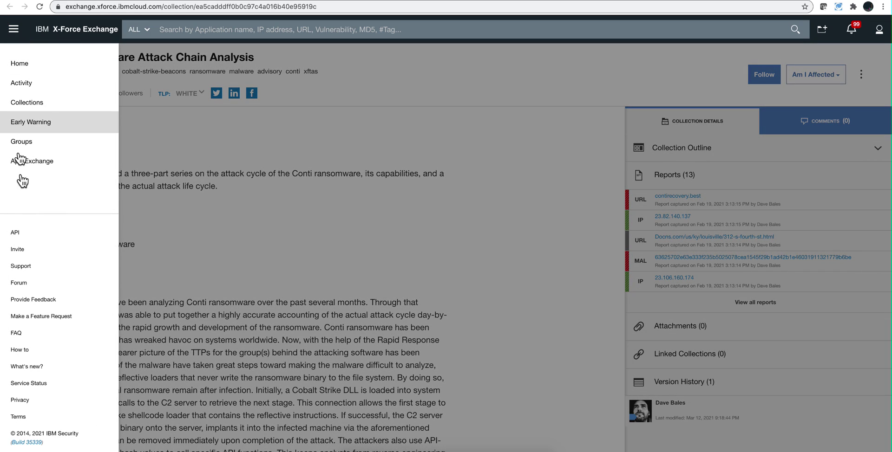
{"action": "left_click", "coordinate": [191, 125]}
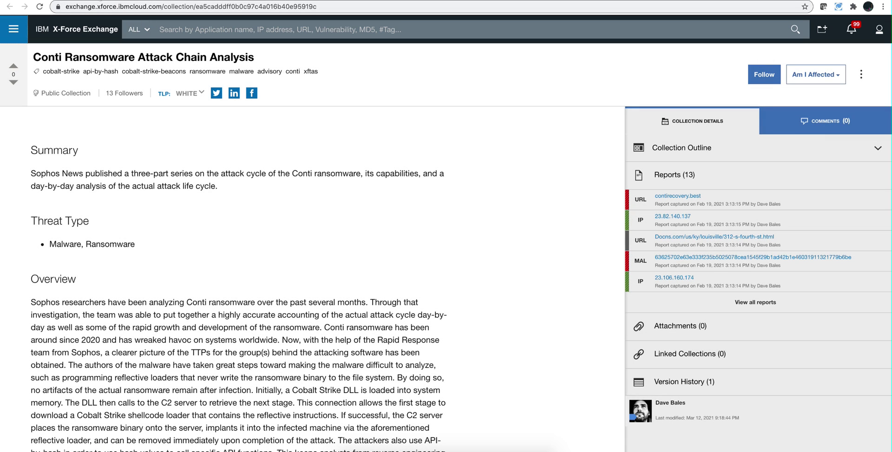
{"action": "key", "text": "ctrl+Tab"}
{"action": "left_click", "coordinate": [13, 28]}
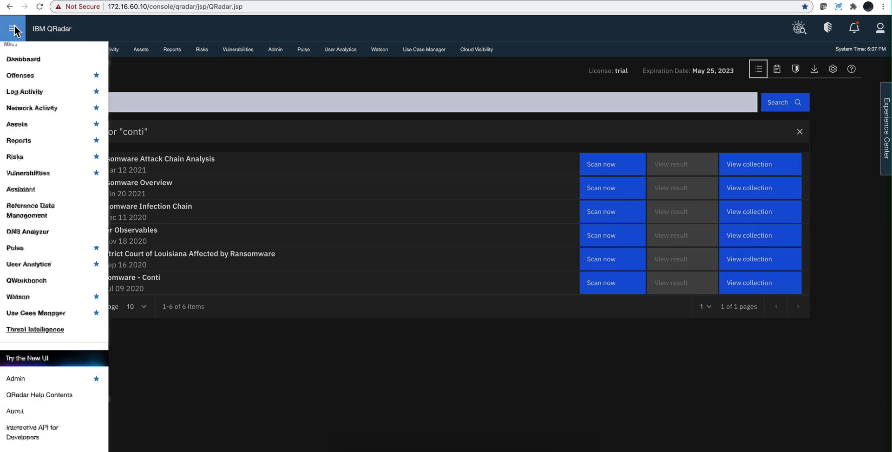
Go to Reference Data Management and expand the Reference Set list
{"action": "left_click", "coordinate": [48, 211]}
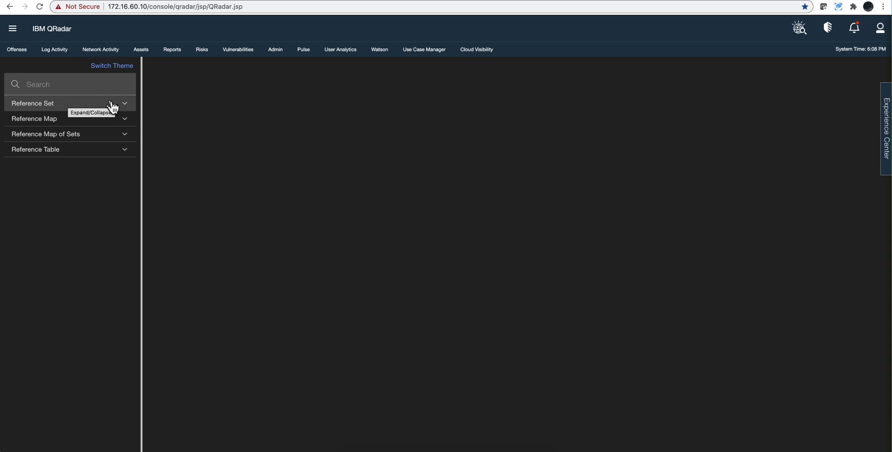
{"action": "left_click", "coordinate": [112, 107]}
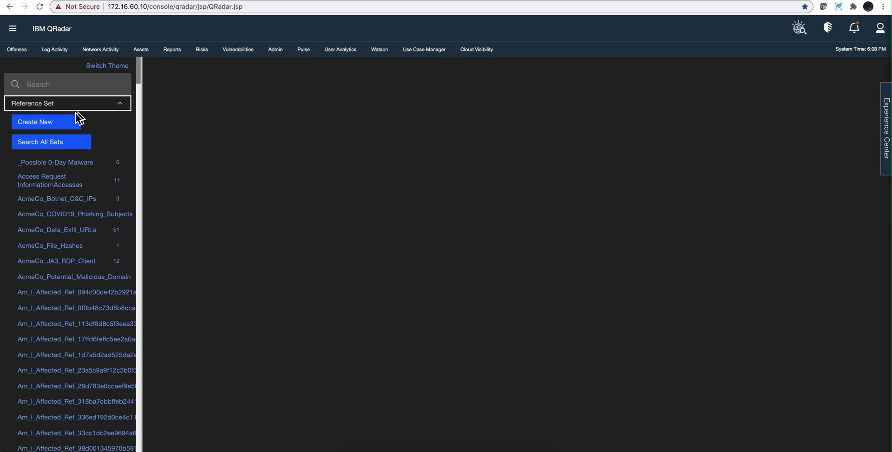
Start a new reference set named 'Conti IPs' with element type IP
{"action": "left_click", "coordinate": [53, 123]}
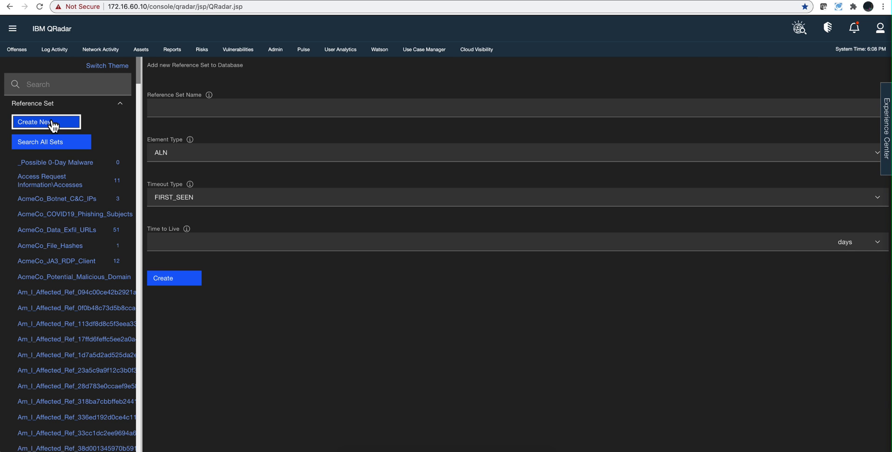
{"action": "left_click", "coordinate": [160, 104]}
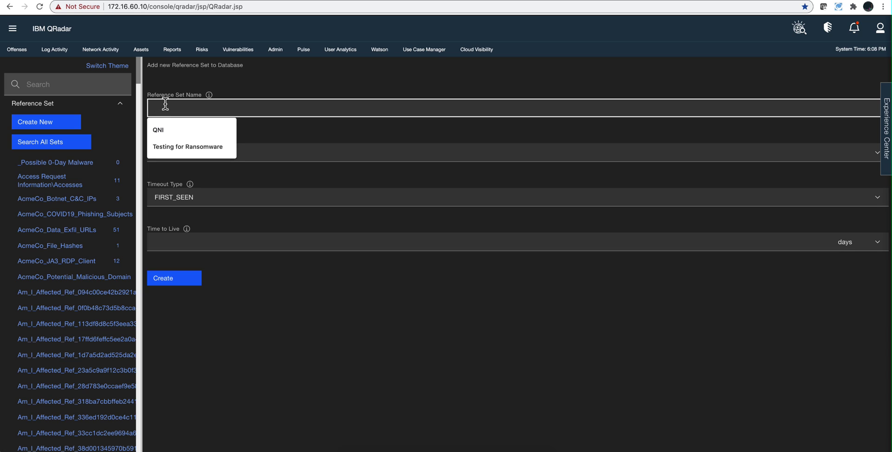
{"action": "type", "text": "Cont"}
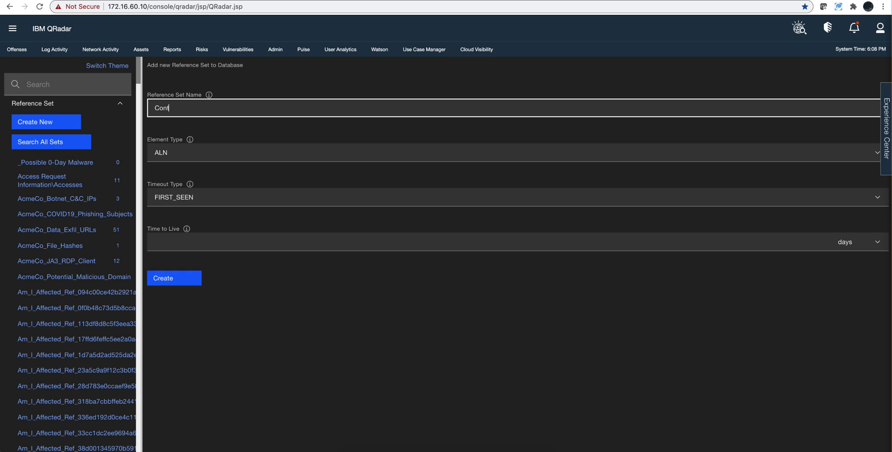
{"action": "type", "text": "i IPs"}
{"action": "left_click", "coordinate": [876, 154]}
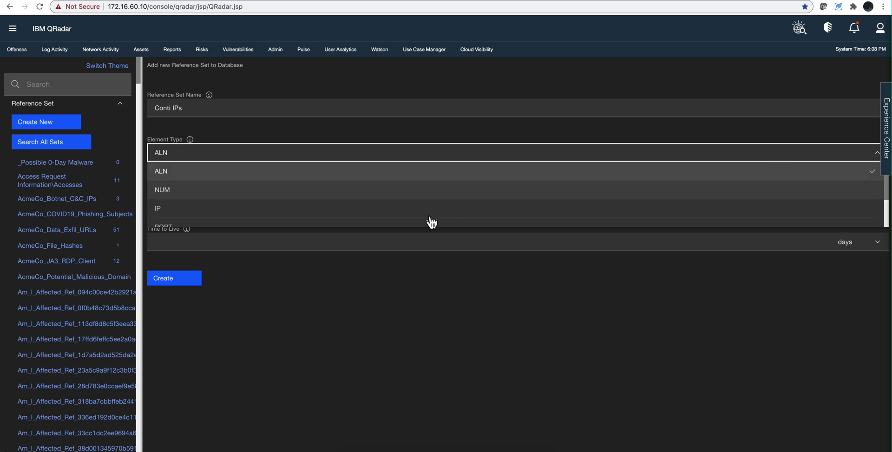
{"action": "left_click", "coordinate": [360, 210]}
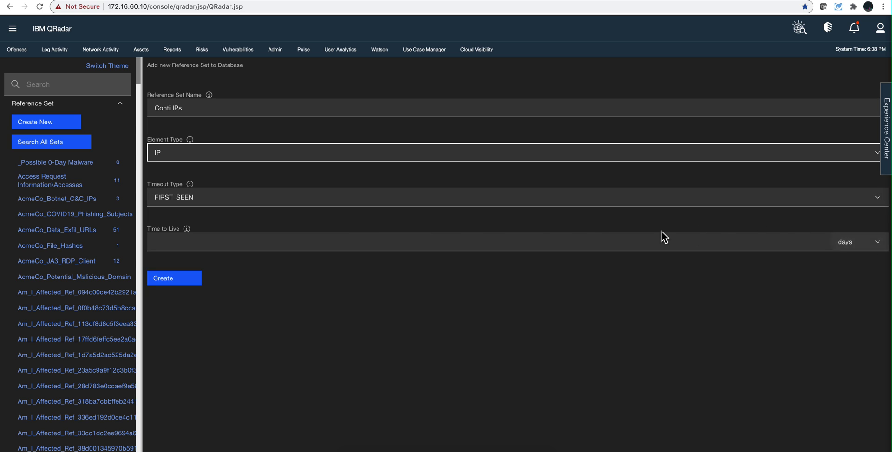
Give the set a time to live of 12 months and create it
{"action": "left_click", "coordinate": [391, 246]}
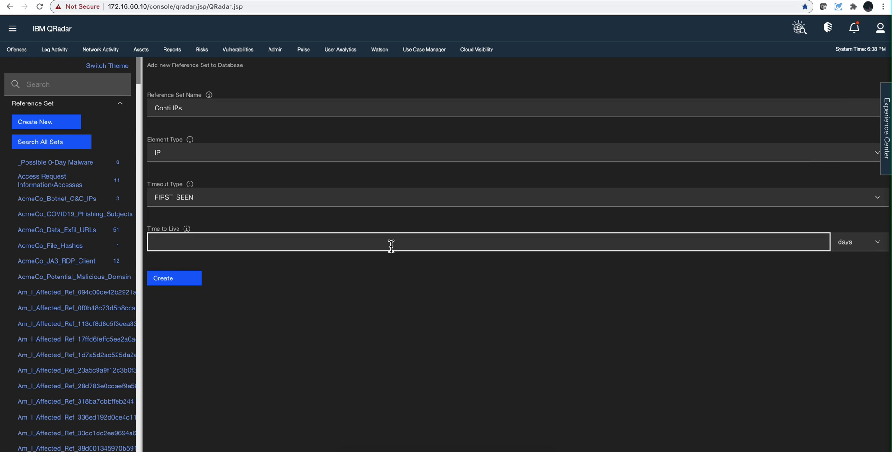
{"action": "left_click", "coordinate": [871, 244]}
{"action": "scroll", "coordinate": [857, 302], "scroll_direction": "down", "scroll_amount": 1}
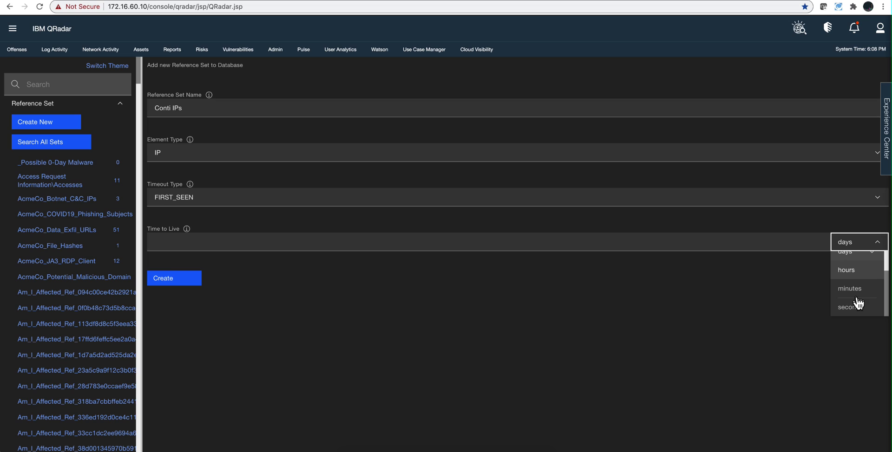
{"action": "scroll", "coordinate": [857, 303], "scroll_direction": "up", "scroll_amount": 1}
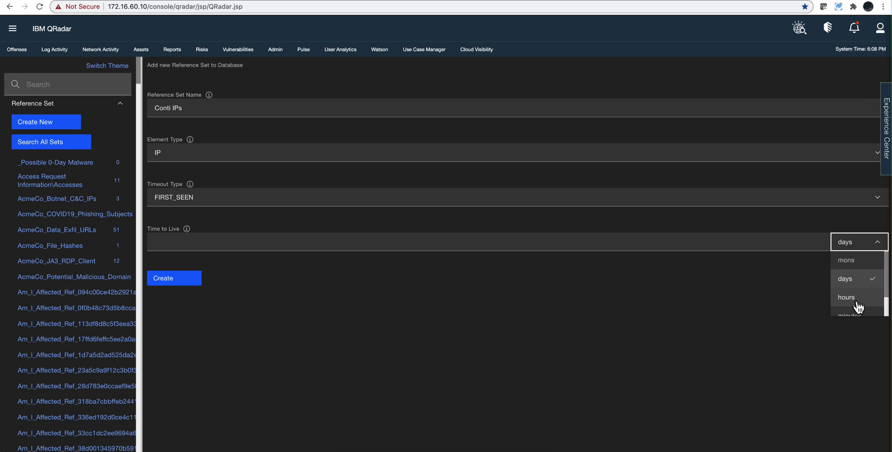
{"action": "scroll", "coordinate": [858, 304], "scroll_direction": "down", "scroll_amount": 1}
{"action": "scroll", "coordinate": [857, 305], "scroll_direction": "up", "scroll_amount": 1}
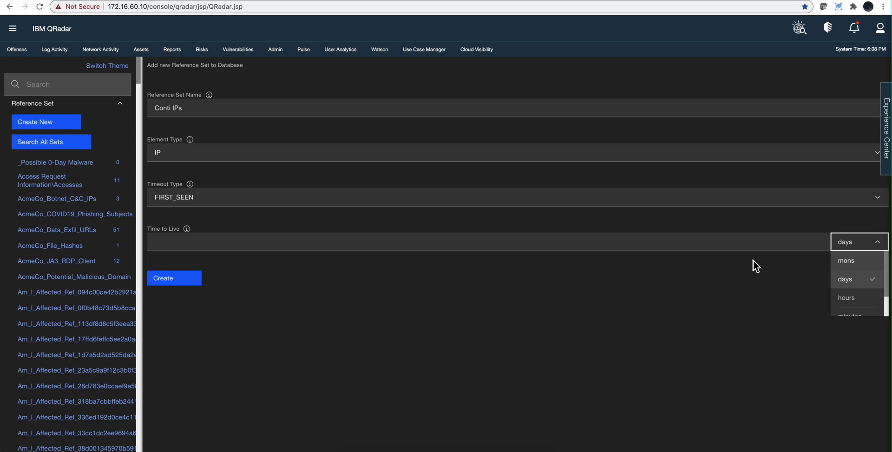
{"action": "left_click", "coordinate": [468, 242]}
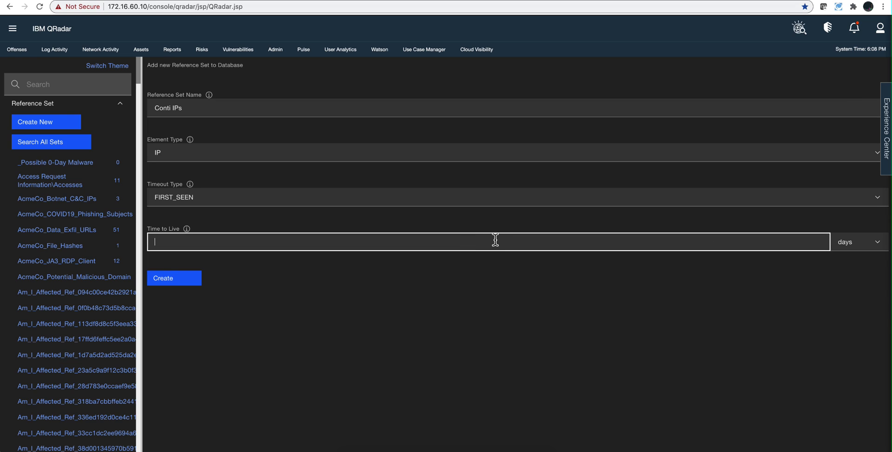
{"action": "left_click", "coordinate": [876, 246]}
{"action": "left_click", "coordinate": [857, 260]}
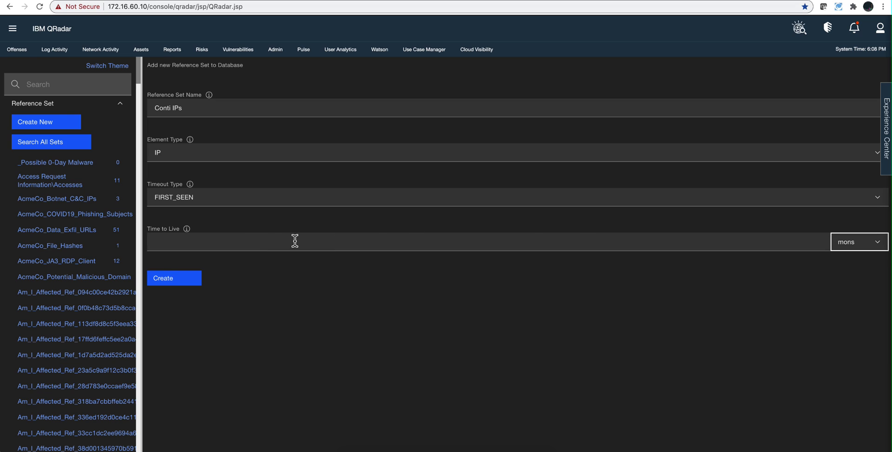
{"action": "left_click", "coordinate": [249, 241]}
{"action": "type", "text": "12"}
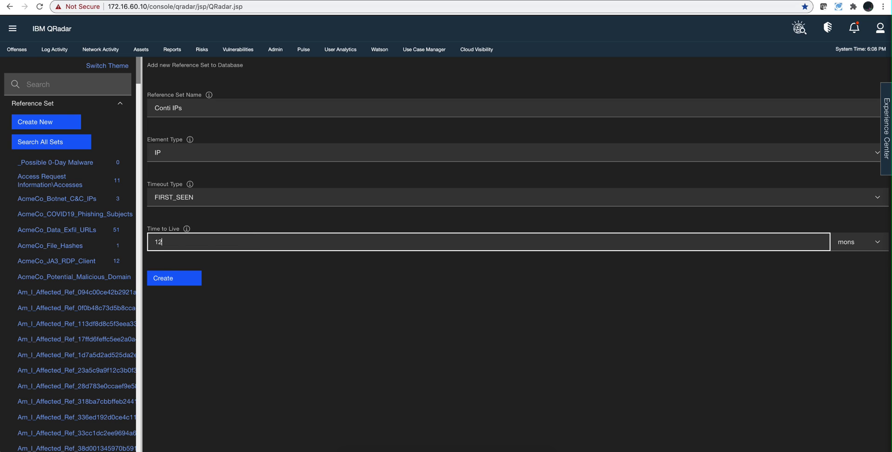
{"action": "left_click", "coordinate": [163, 281]}
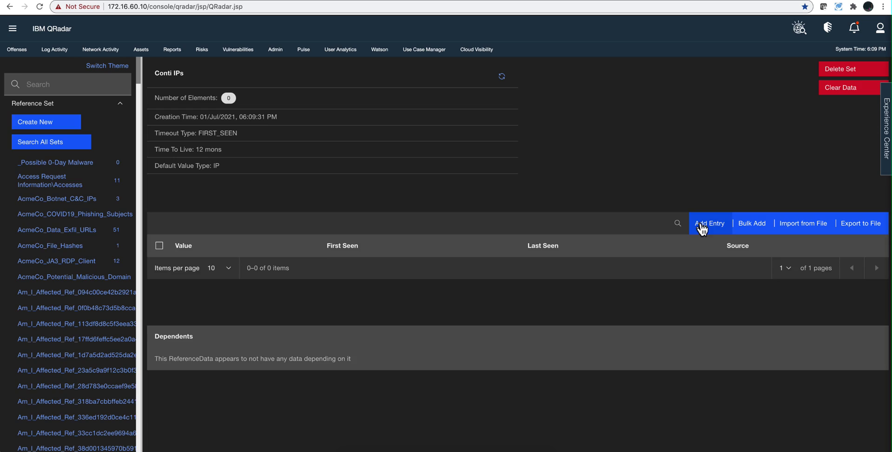
Add the entry 23.106.160.174 to the Conti IPs reference set
{"action": "left_click", "coordinate": [701, 227]}
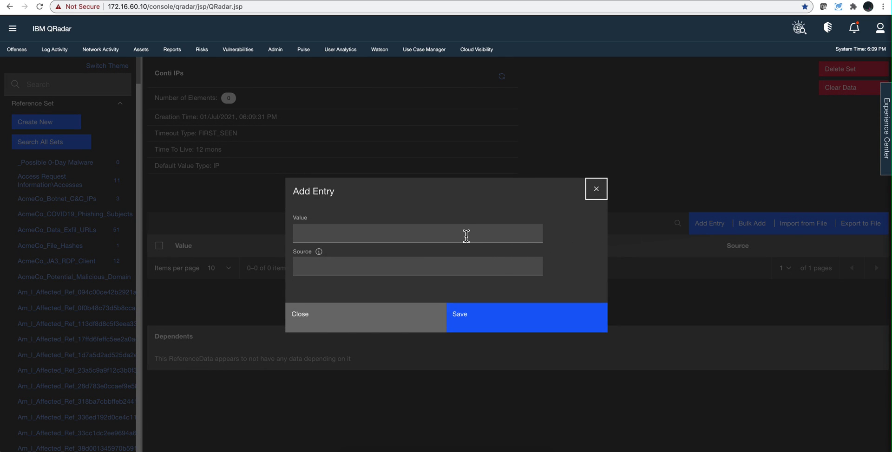
{"action": "left_click", "coordinate": [466, 235]}
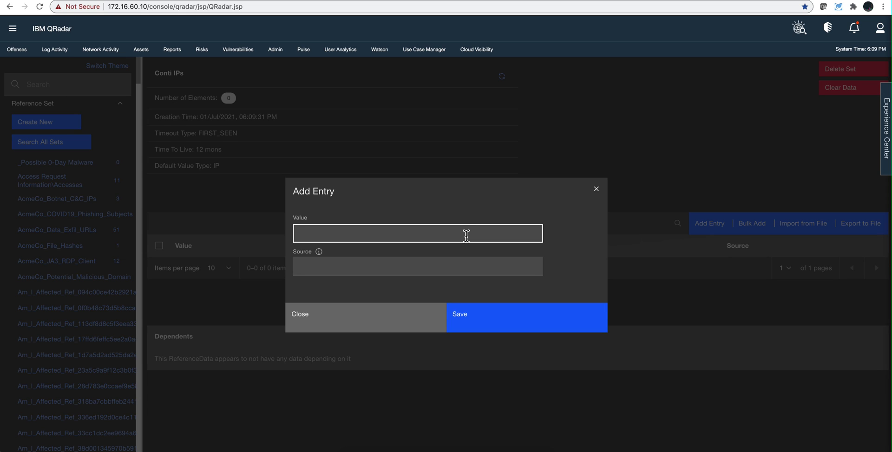
{"action": "type", "text": "23.106.160.174"}
{"action": "left_click", "coordinate": [492, 319]}
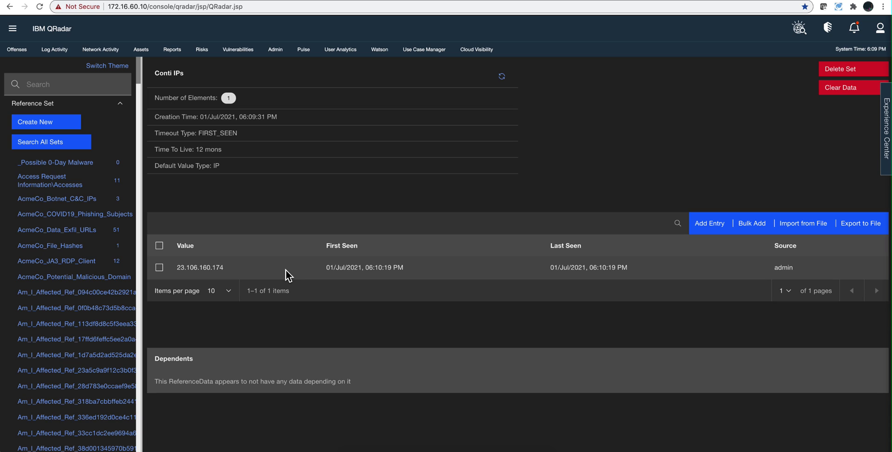
Start a new reference set named 'conti SHA1 Hashes' with a 12-month time to live
{"action": "left_click", "coordinate": [61, 126]}
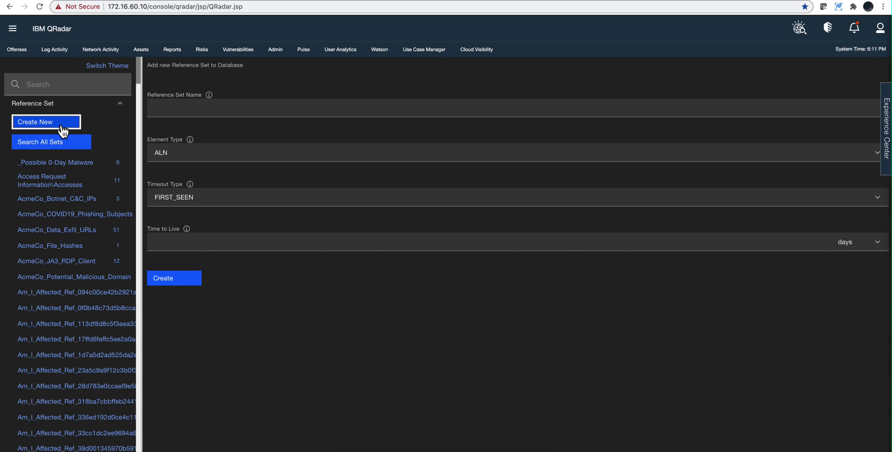
{"action": "left_click", "coordinate": [161, 107]}
{"action": "type", "text": "conti"}
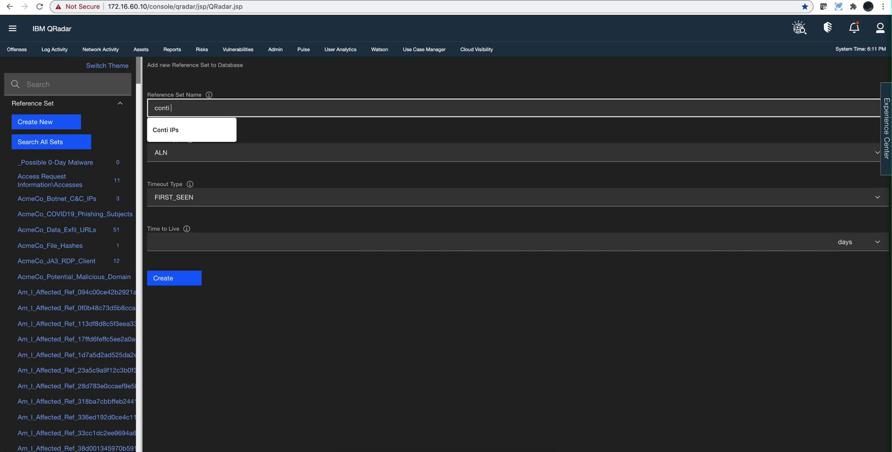
{"action": "type", "text": " S"}
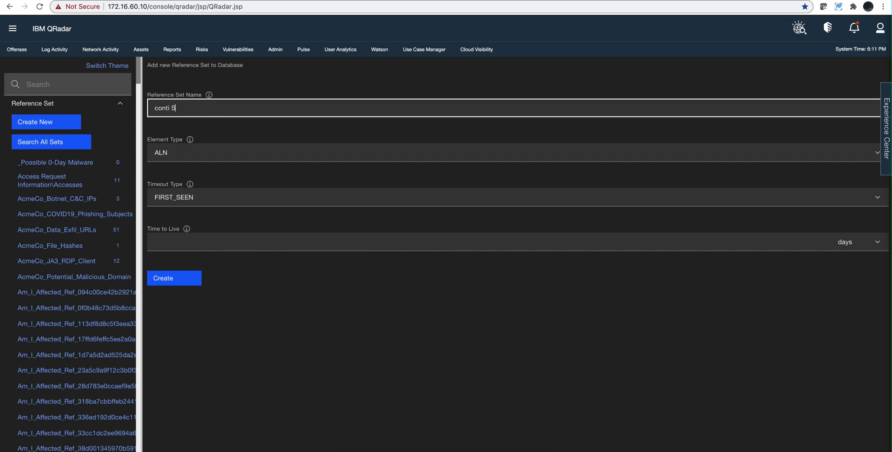
{"action": "type", "text": "HA1 Hashes"}
{"action": "left_click", "coordinate": [848, 246]}
{"action": "left_click", "coordinate": [849, 260]}
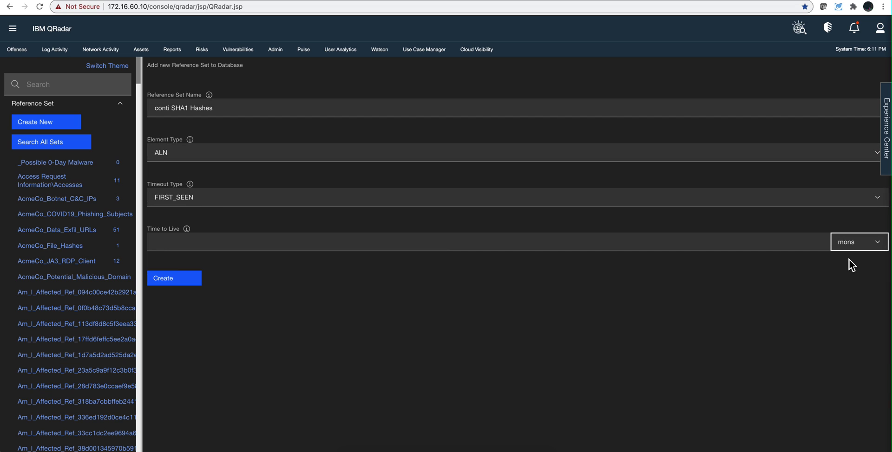
{"action": "left_click", "coordinate": [416, 241]}
{"action": "type", "text": "12"}
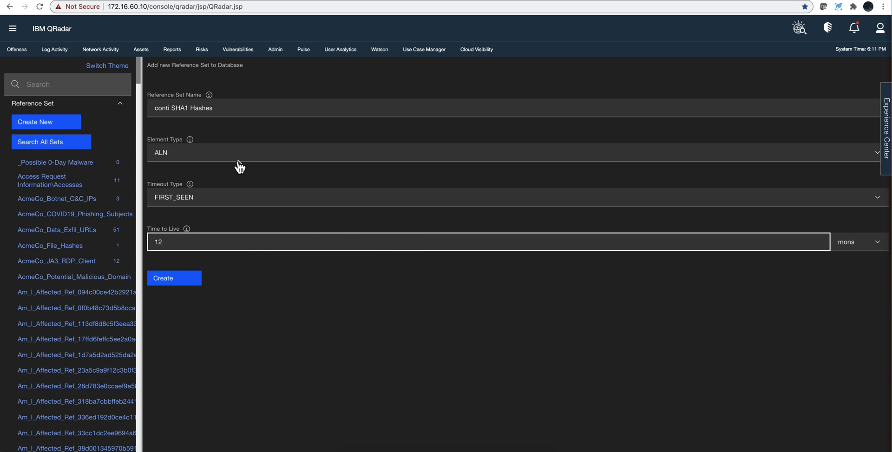
Set the element type to ALNIC and create the set
{"action": "left_click", "coordinate": [235, 159]}
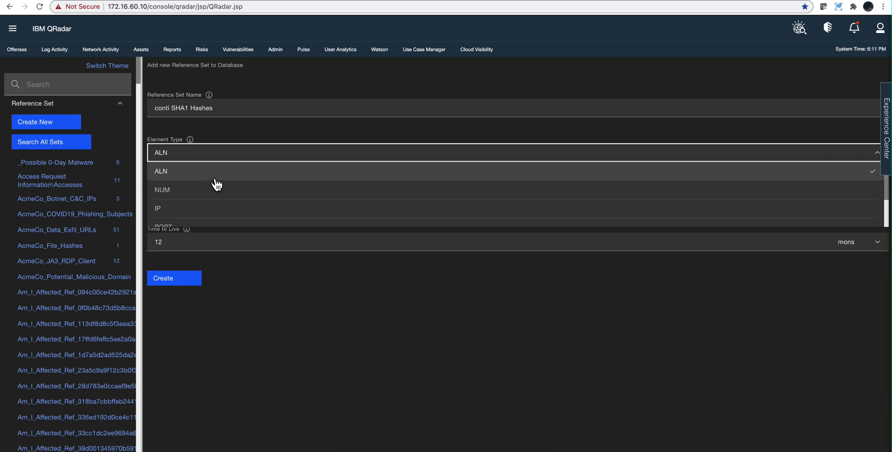
{"action": "scroll", "coordinate": [215, 183], "scroll_direction": "down", "scroll_amount": 2}
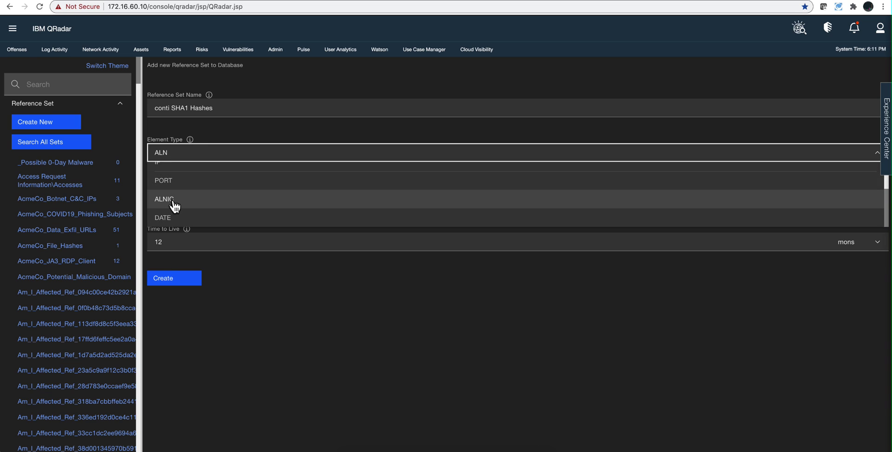
{"action": "left_click", "coordinate": [174, 204]}
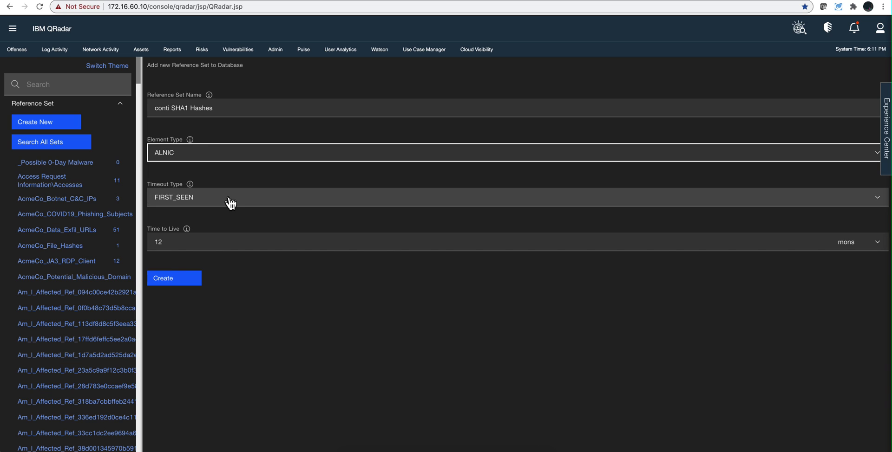
{"action": "left_click", "coordinate": [173, 279]}
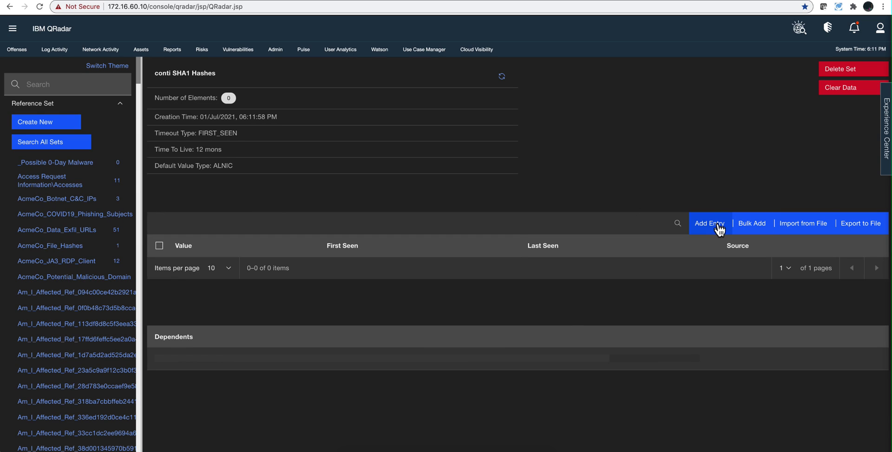
Add the pasted hash 98725e92dbaf2ce07cf0efb0cafda0efe8e54a9c as an entry, trimming its leading space
{"action": "left_click", "coordinate": [719, 228]}
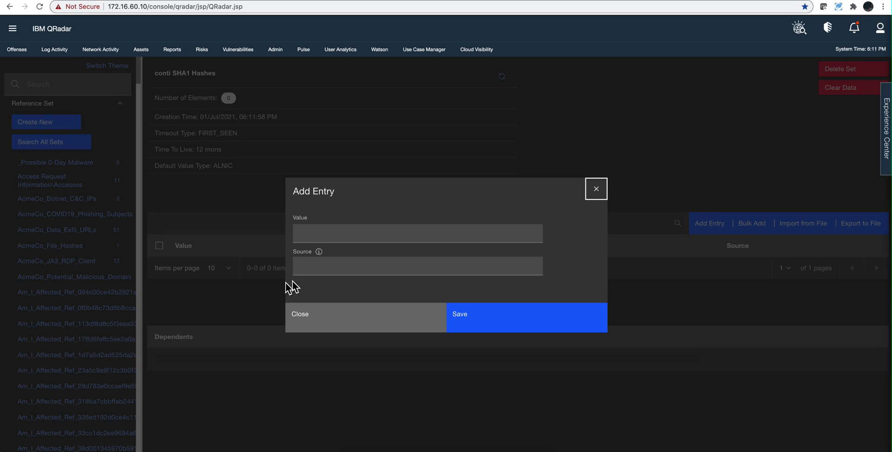
{"action": "left_click", "coordinate": [320, 236]}
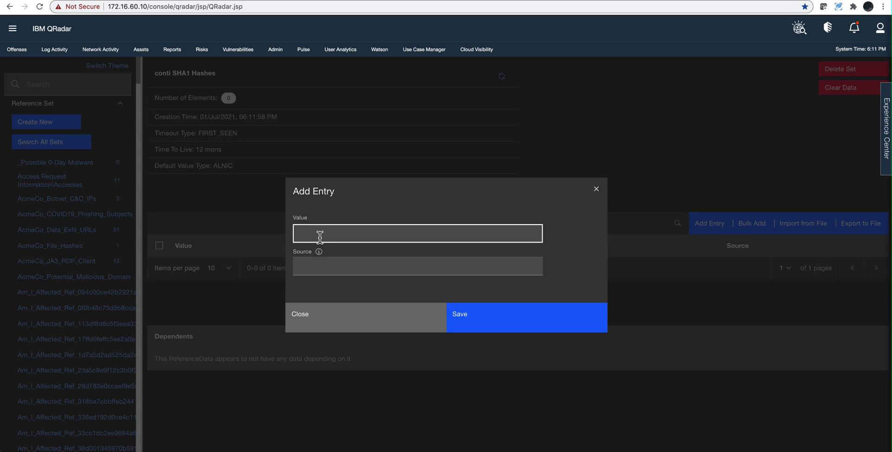
{"action": "type", "text": "93725e92dbaf2ce07cf0efb0cafda0efe8e54a9c"}
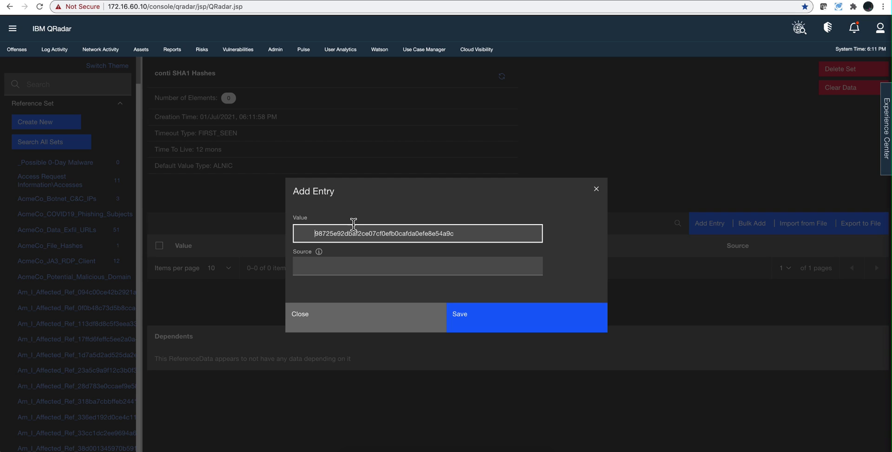
{"action": "key", "text": "BackSpace"}
{"action": "key", "text": "BackSpace"}
{"action": "key", "text": "BackSpace"}
{"action": "key", "text": "BackSpace"}
{"action": "key", "text": "BackSpace"}
{"action": "key", "text": "BackSpace"}
{"action": "key", "text": "BackSpace"}
{"action": "key", "text": "BackSpace"}
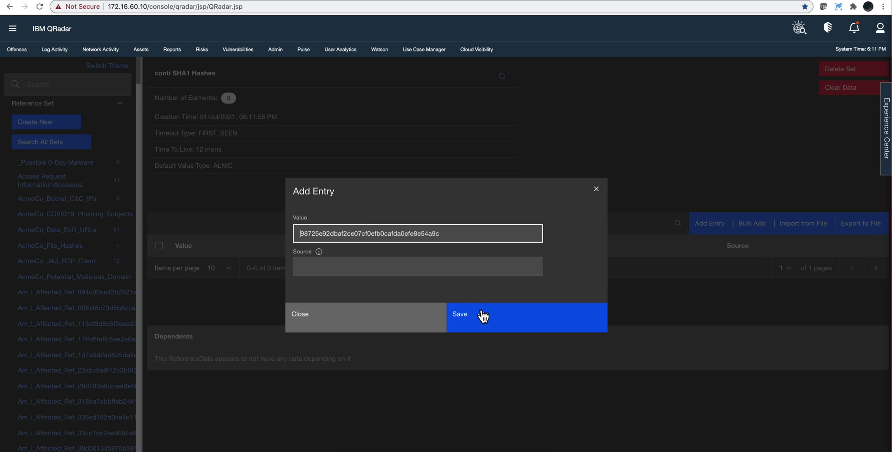
{"action": "left_click", "coordinate": [481, 312]}
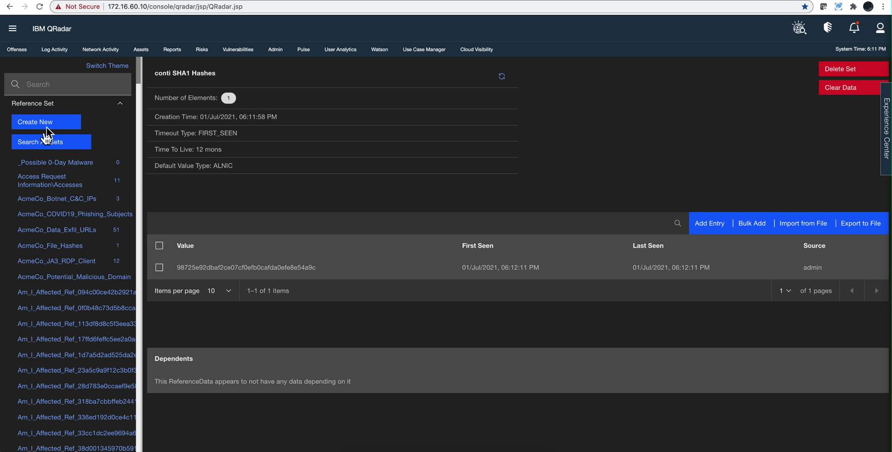
Filter the reference set list by 'conti'
{"action": "left_click", "coordinate": [46, 84]}
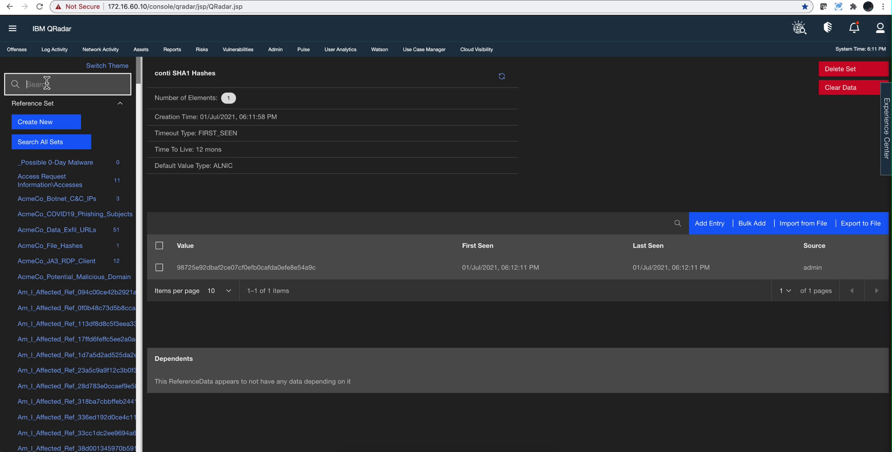
{"action": "type", "text": "conti"}
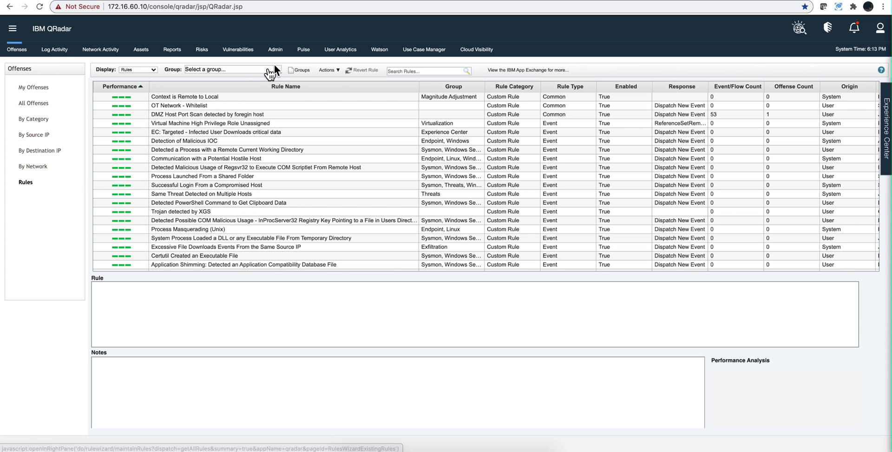
Create a new flow rule and add the flow-properties-contained-in-reference-set(s) test
{"action": "left_click", "coordinate": [326, 70]}
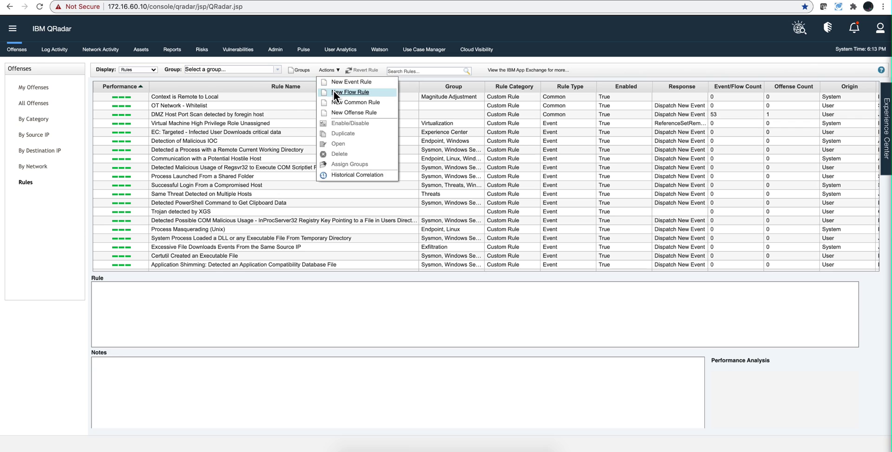
{"action": "left_click", "coordinate": [334, 91]}
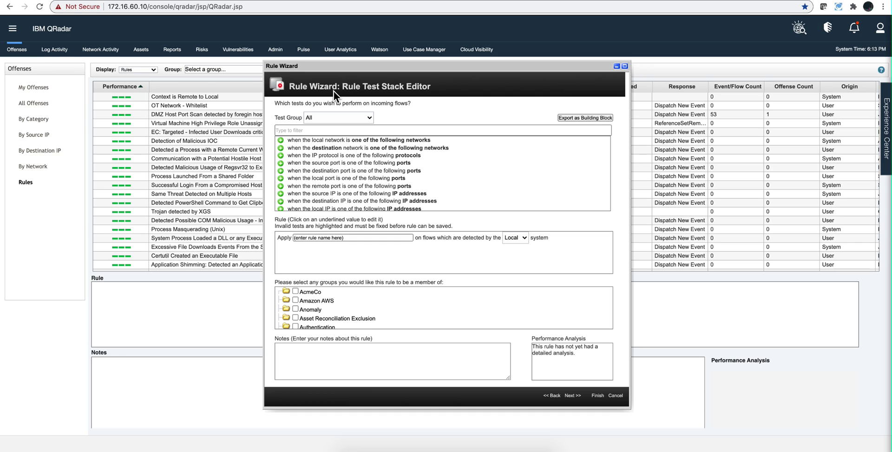
{"action": "left_click", "coordinate": [314, 129]}
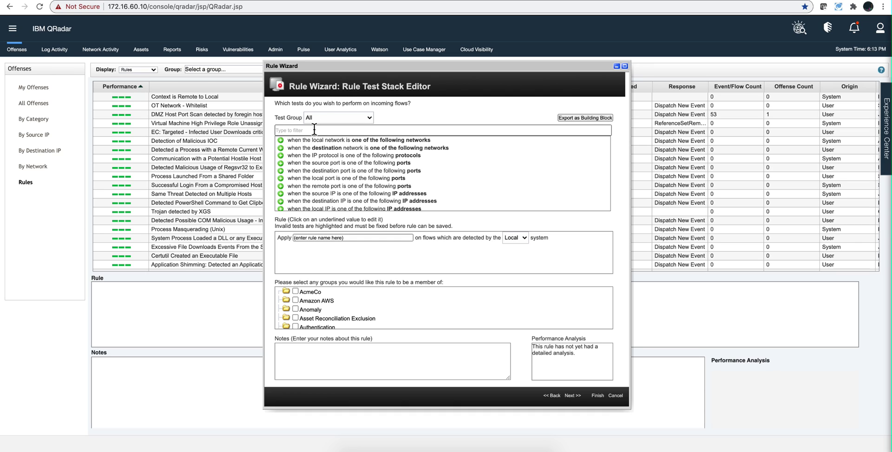
{"action": "left_click", "coordinate": [315, 129]}
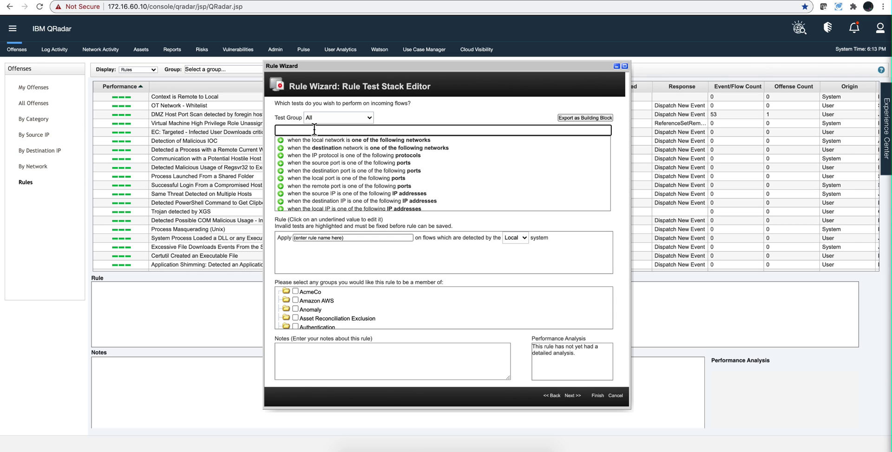
{"action": "type", "text": "prop"}
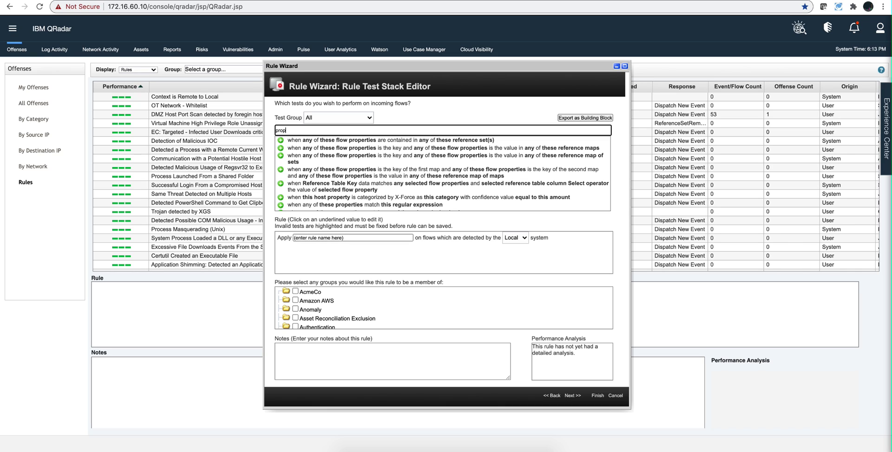
{"action": "type", "text": "erty"}
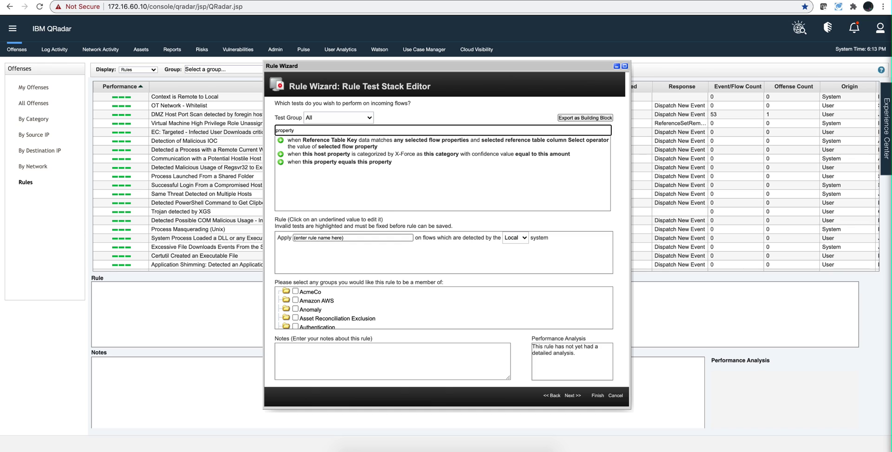
{"action": "key", "text": "BackSpace"}
{"action": "key", "text": "BackSpace"}
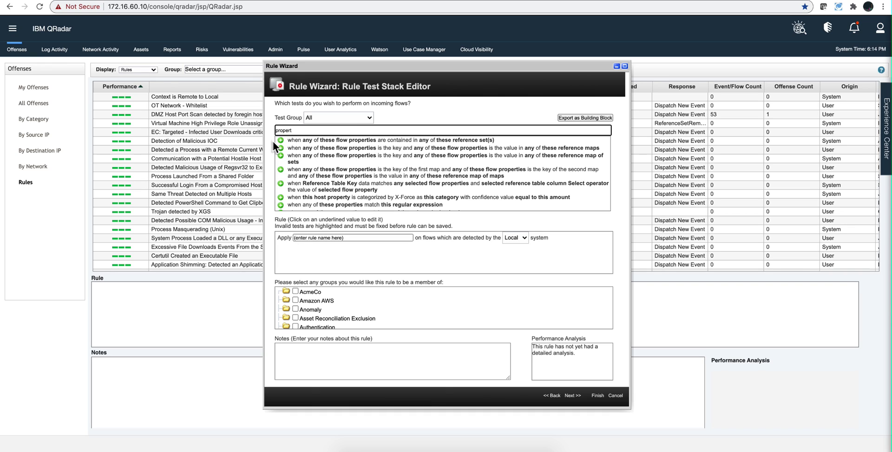
{"action": "left_click", "coordinate": [280, 139]}
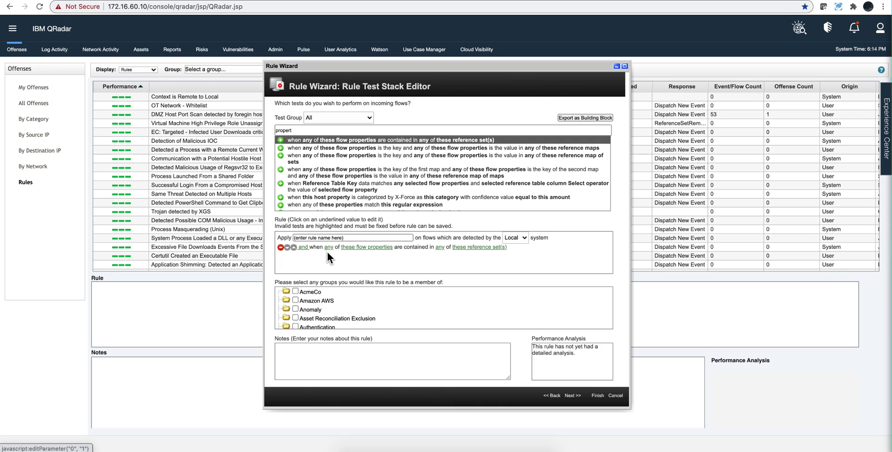
Set the test's flow property to SHA1 File Hash
{"action": "left_click", "coordinate": [353, 247]}
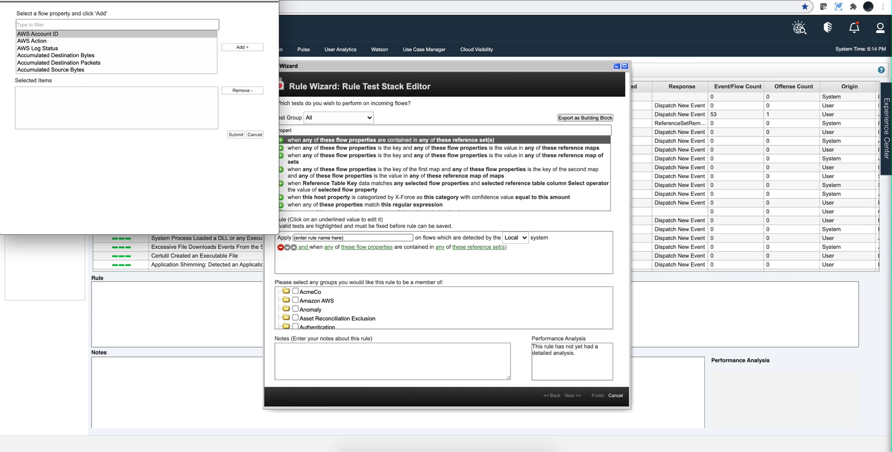
{"action": "left_click_drag", "start_coordinate": [204, 1], "coordinate": [168, 73]}
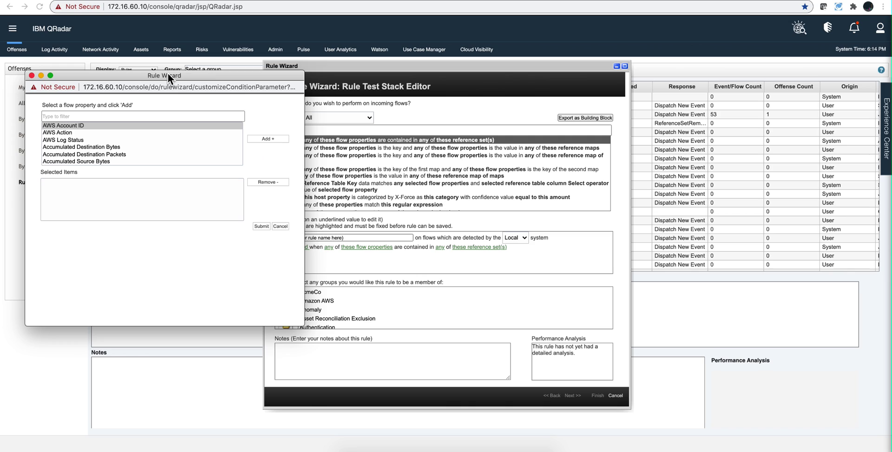
{"action": "left_click", "coordinate": [86, 116]}
{"action": "left_click", "coordinate": [86, 115]}
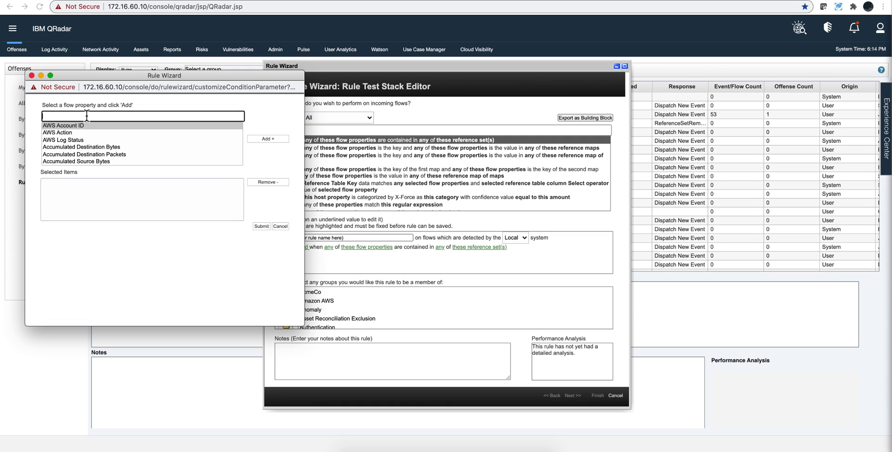
{"action": "type", "text": "sha"}
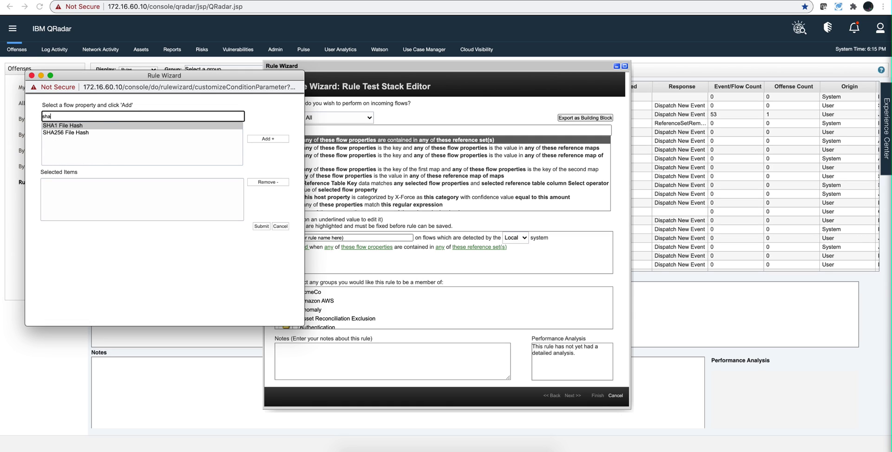
{"action": "left_click", "coordinate": [63, 125]}
{"action": "left_click", "coordinate": [261, 138]}
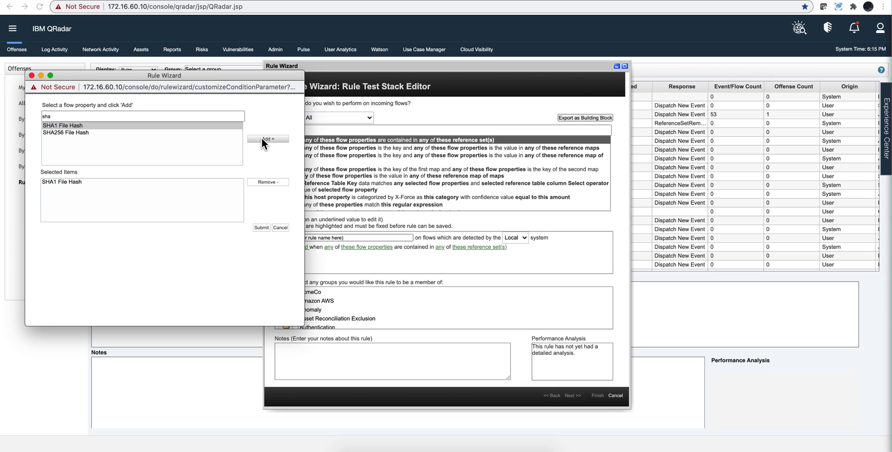
{"action": "left_click", "coordinate": [261, 227]}
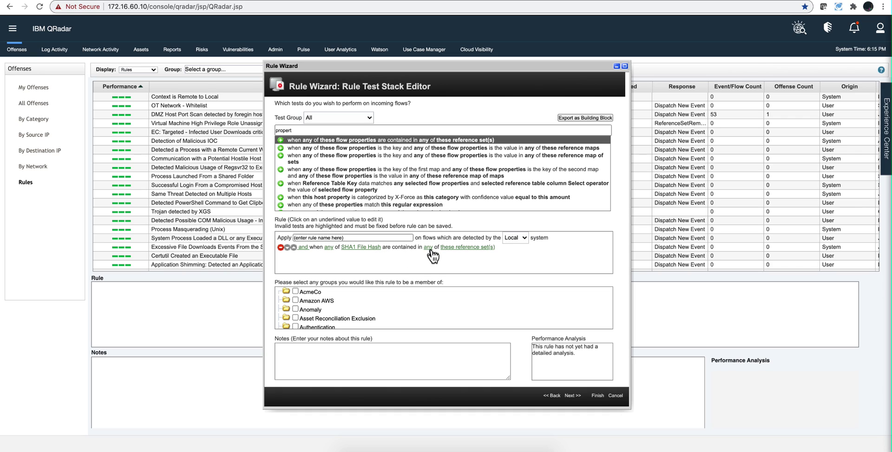
Use the conti SHA1 Hashes reference set and name the rule 'Conti Hashes'
{"action": "left_click", "coordinate": [461, 249]}
{"action": "left_click", "coordinate": [84, 23]}
{"action": "type", "text": "conti"}
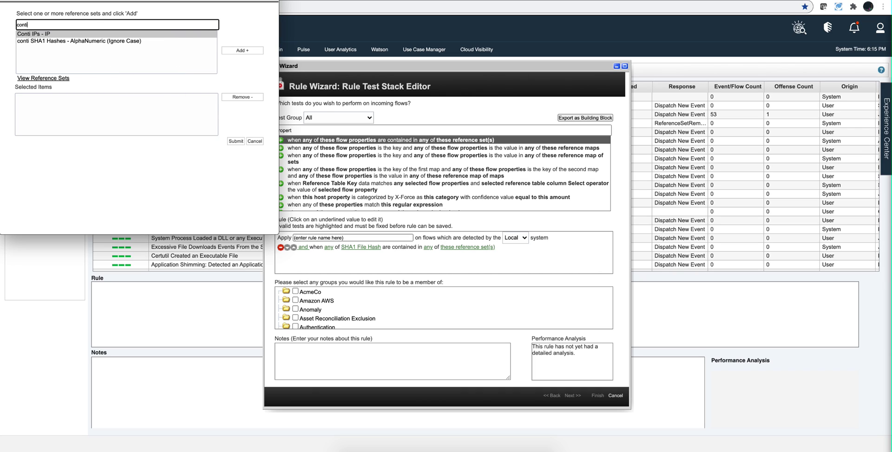
{"action": "left_click", "coordinate": [86, 41]}
{"action": "left_click", "coordinate": [247, 50]}
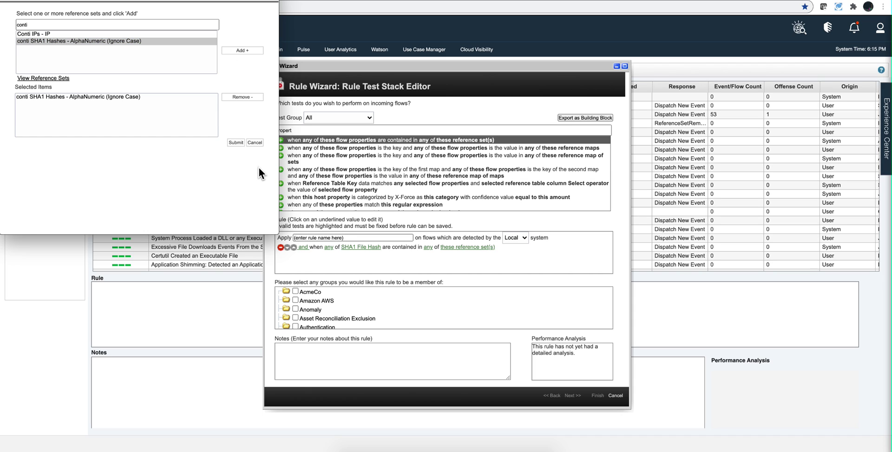
{"action": "left_click", "coordinate": [237, 142]}
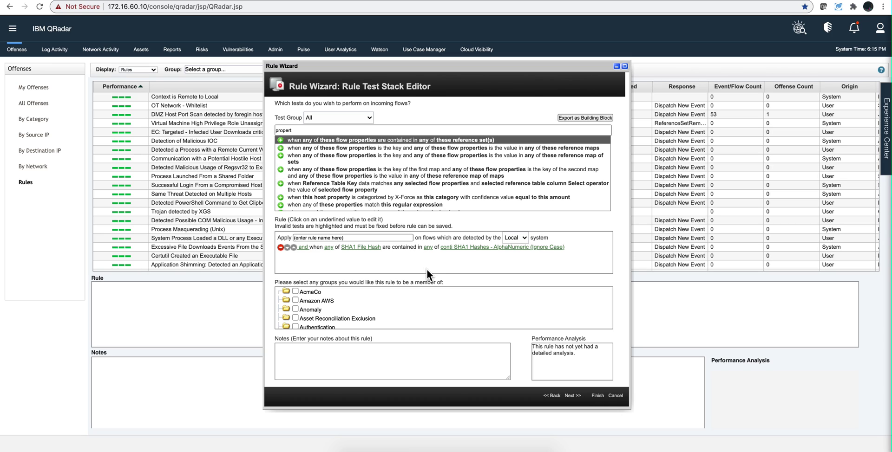
{"action": "left_click", "coordinate": [346, 239]}
{"action": "type", "text": "Con"}
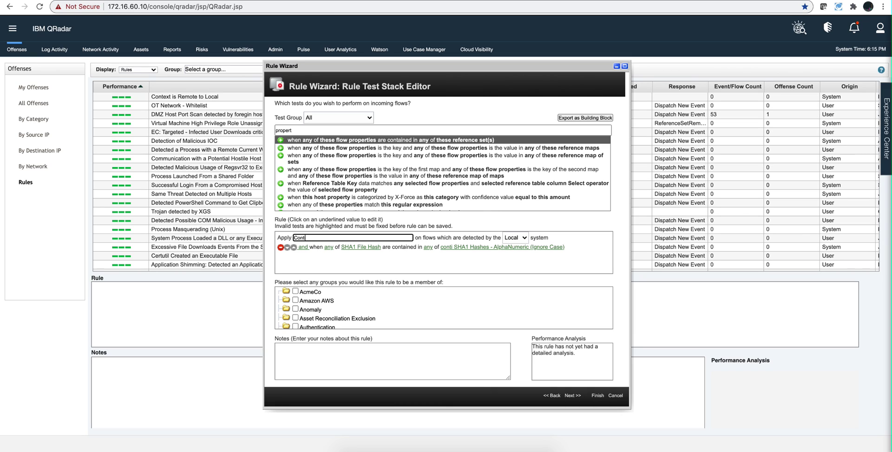
{"action": "type", "text": "ti Hashes"}
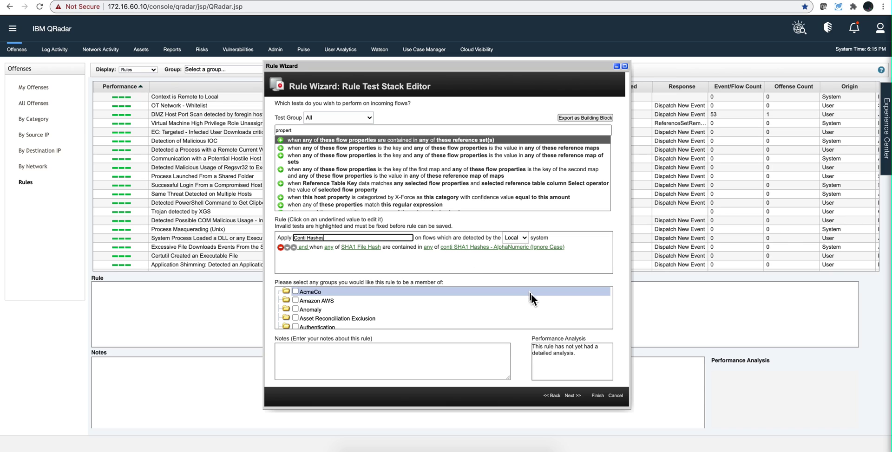
Add the rule's flows to an offense indexed on Source IP and enable Dispatch New Event
{"action": "left_click", "coordinate": [572, 396]}
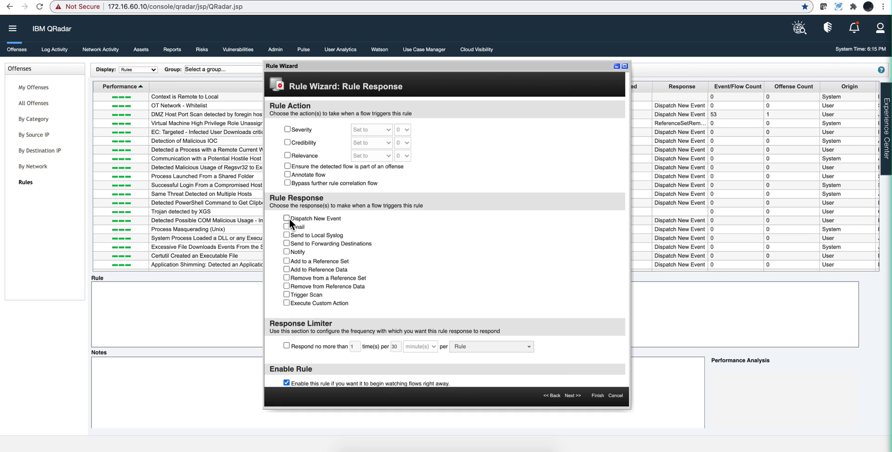
{"action": "left_click", "coordinate": [287, 166]}
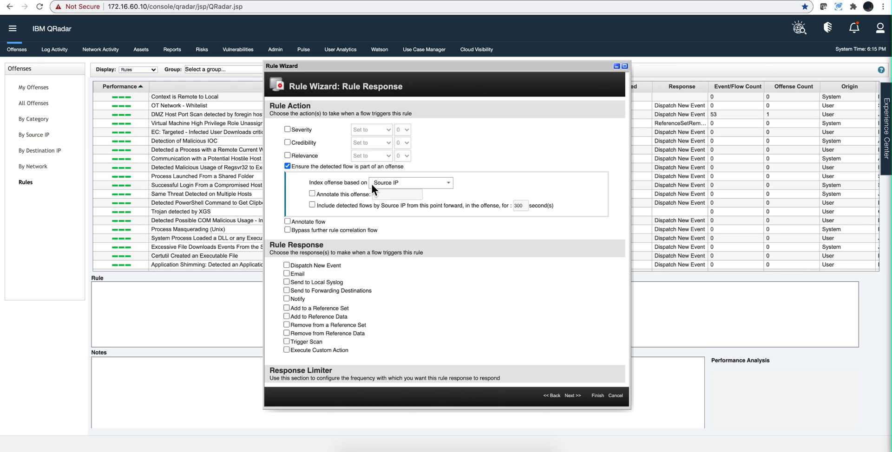
{"action": "left_click", "coordinate": [395, 182]}
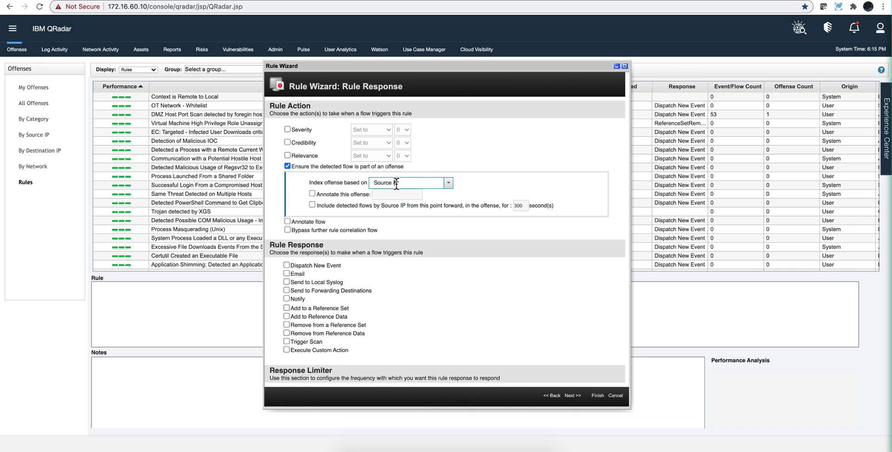
{"action": "left_click", "coordinate": [448, 183]}
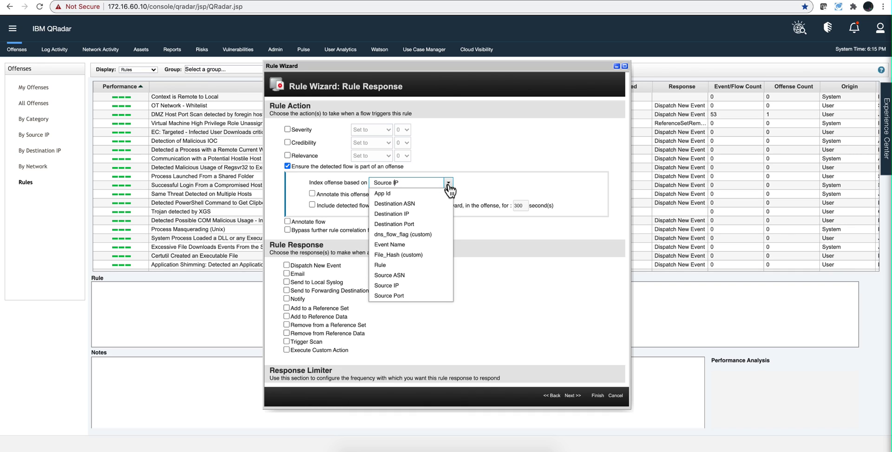
{"action": "left_click", "coordinate": [449, 185]}
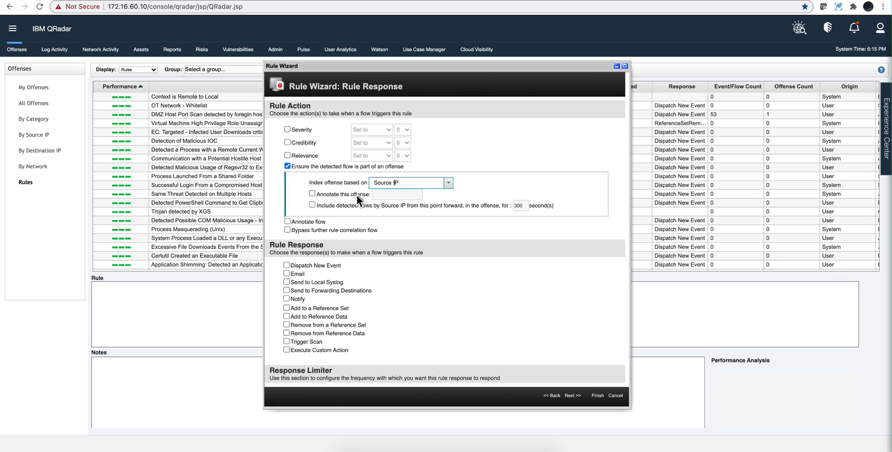
{"action": "left_click", "coordinate": [288, 266]}
Name the dispatched event 'Conti Hash Found' and use the same text as its description
{"action": "scroll", "coordinate": [327, 268], "scroll_direction": "down", "scroll_amount": 2}
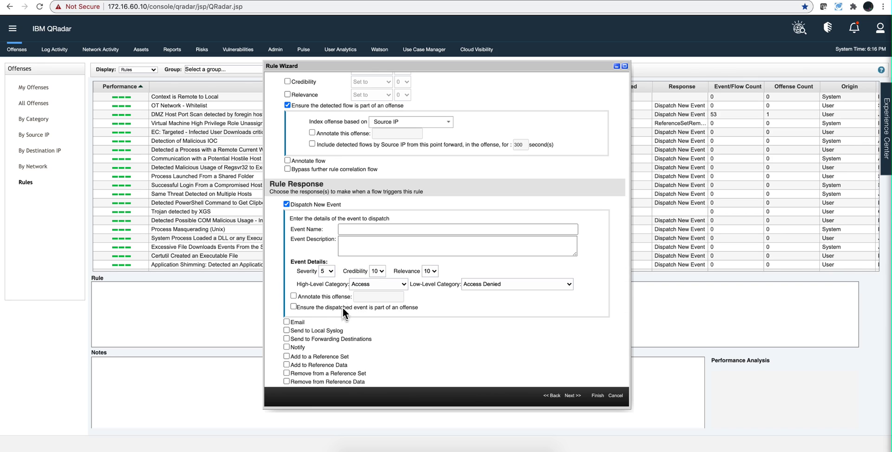
{"action": "left_click", "coordinate": [353, 229]}
{"action": "type", "text": "Conti Hash Found"}
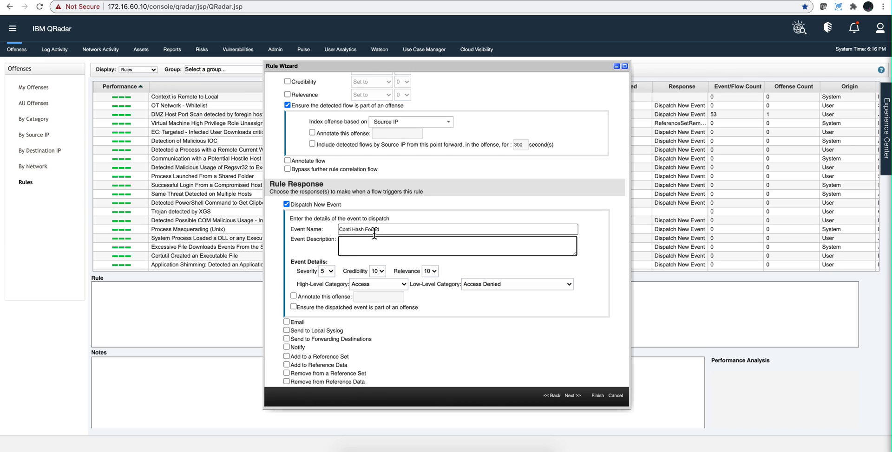
{"action": "left_click_drag", "start_coordinate": [388, 229], "coordinate": [330, 230]}
{"action": "key", "text": "super+c"}
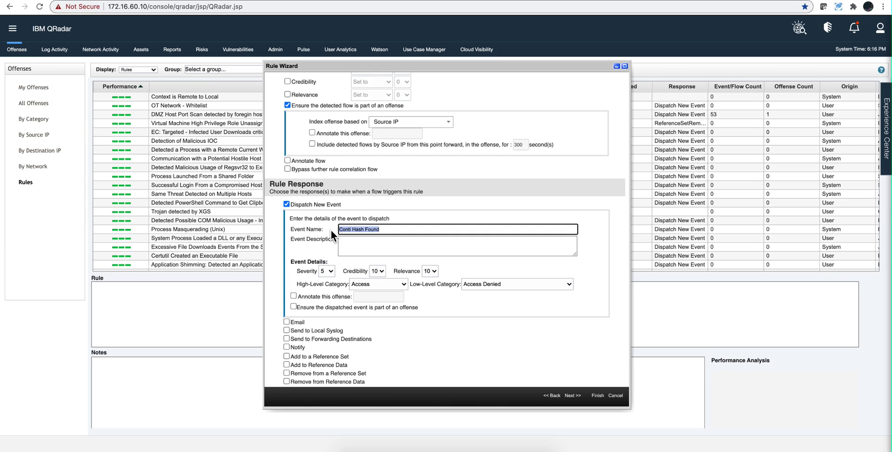
{"action": "left_click", "coordinate": [343, 242]}
{"action": "key", "text": "super+v"}
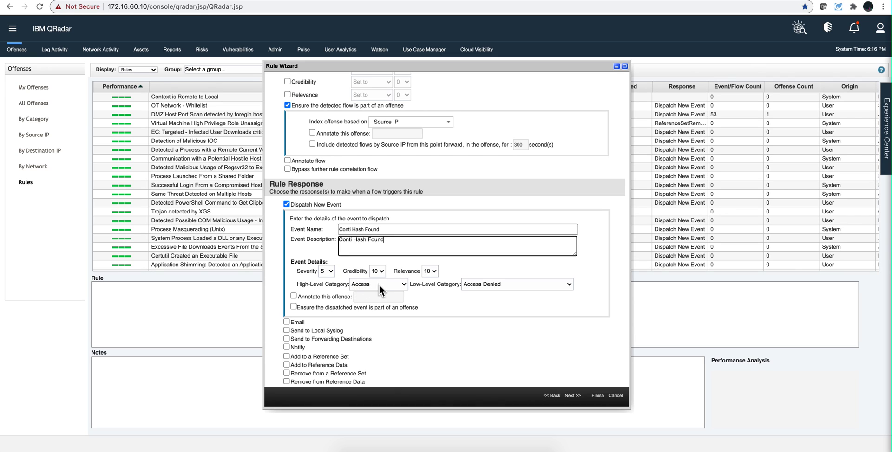
Categorise the event as Malware / Phishing Host and finish saving the rule
{"action": "left_click", "coordinate": [379, 285]}
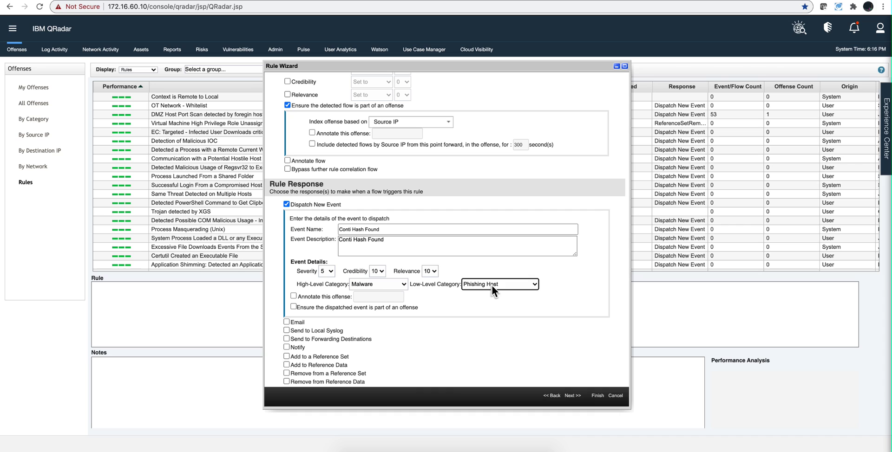
{"action": "scroll", "coordinate": [484, 307], "scroll_direction": "down", "scroll_amount": 3}
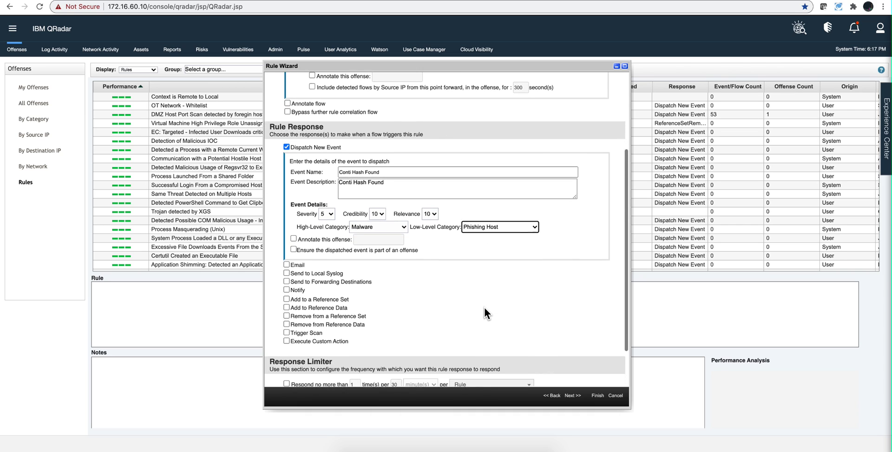
{"action": "scroll", "coordinate": [484, 311], "scroll_direction": "down", "scroll_amount": 3}
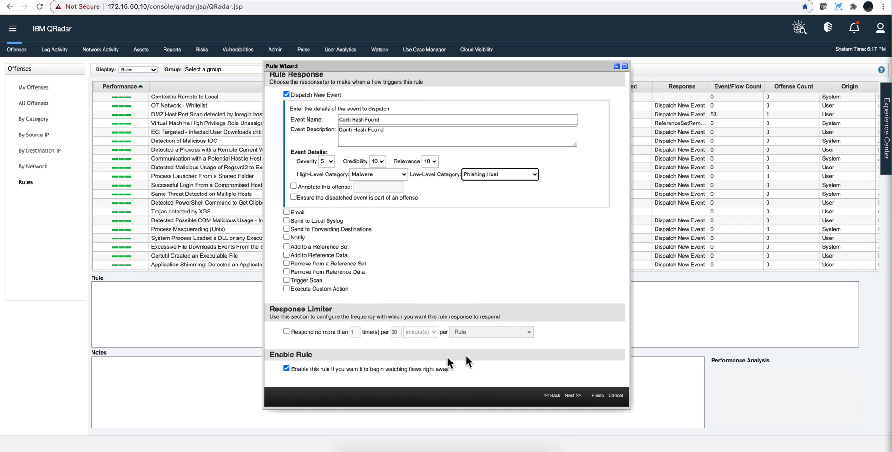
{"action": "left_click", "coordinate": [598, 395]}
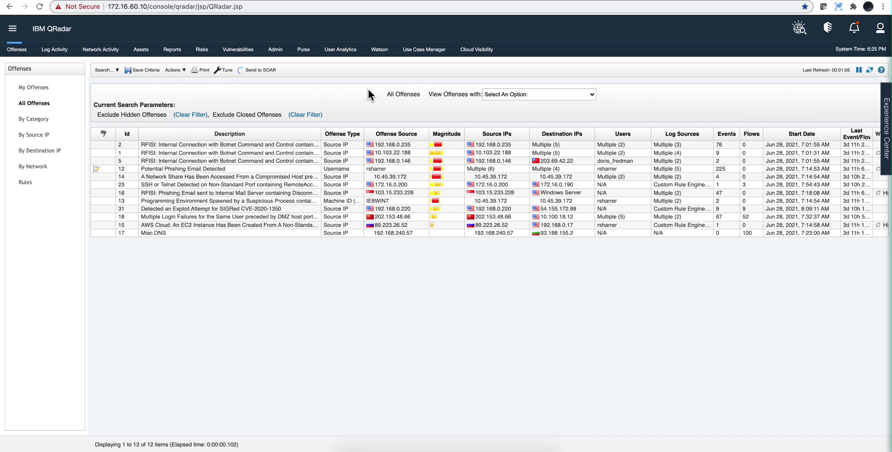
Switch to the Network Activity tab to view flows
{"action": "left_click", "coordinate": [113, 55]}
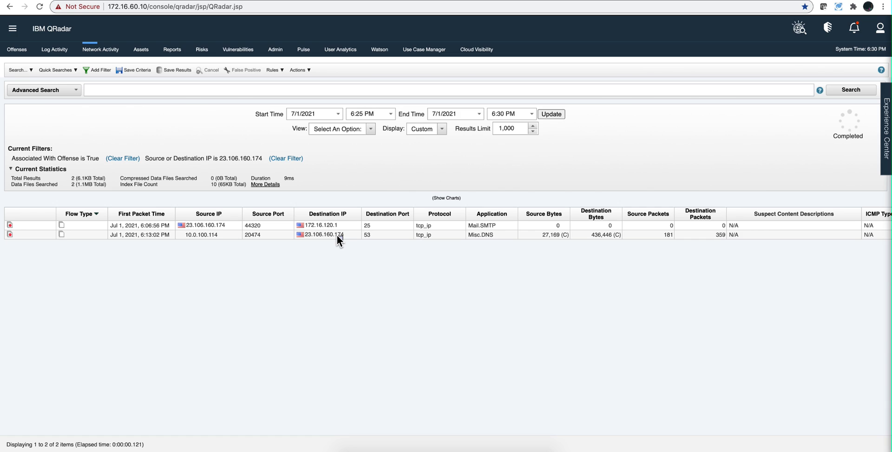
Inspect the Flow Information of the Mail.SMTP flow, then return to the results
{"action": "double_click", "coordinate": [275, 225]}
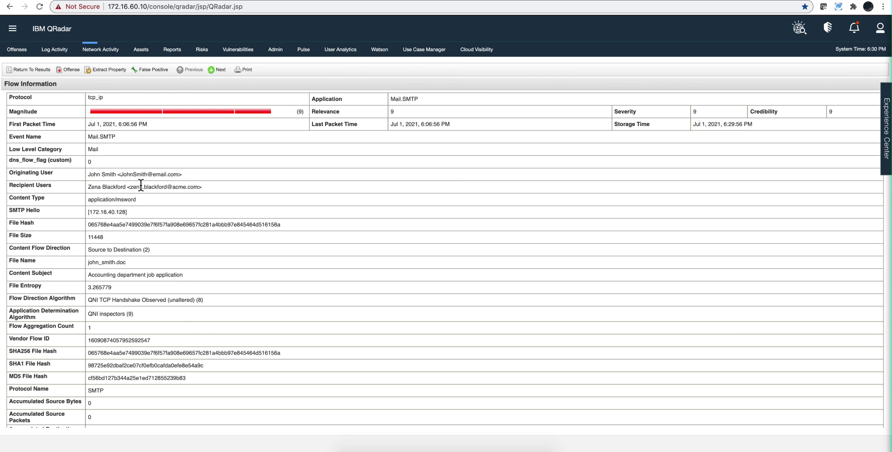
{"action": "scroll", "coordinate": [133, 302], "scroll_direction": "down", "scroll_amount": 5}
{"action": "scroll", "coordinate": [134, 301], "scroll_direction": "up", "scroll_amount": 5}
{"action": "left_click", "coordinate": [43, 69]}
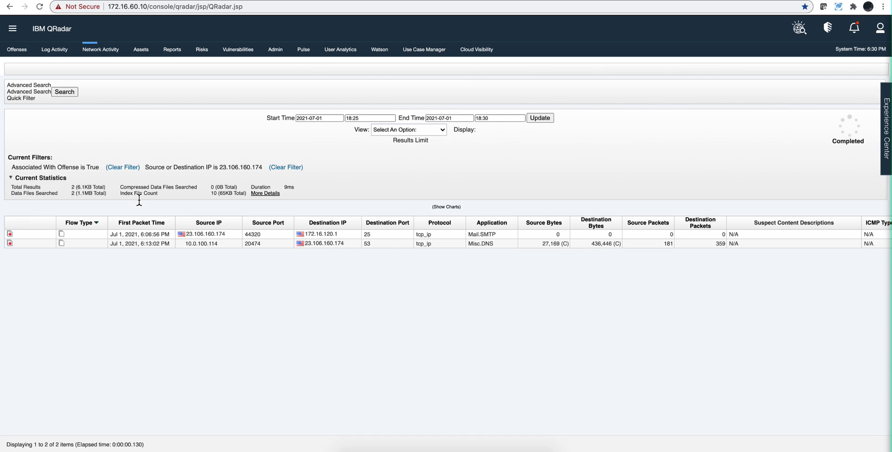
Inspect the Misc.DNS flow's details, then go back to the All Offenses list
{"action": "double_click", "coordinate": [148, 235]}
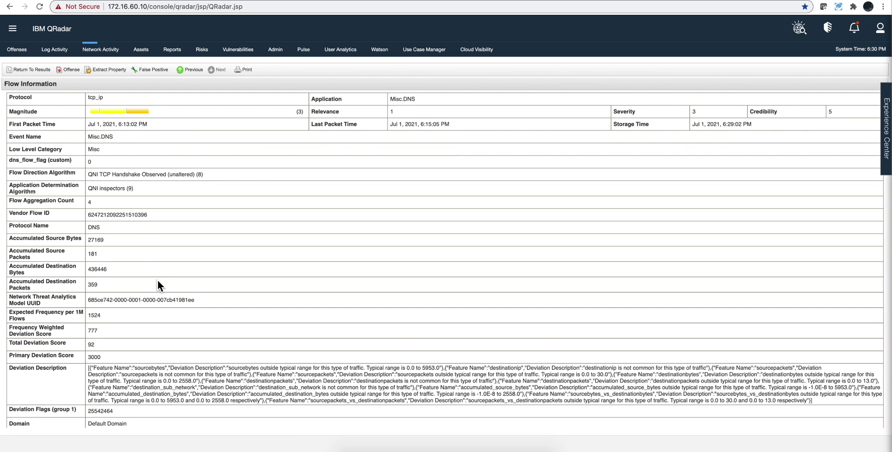
{"action": "scroll", "coordinate": [157, 281], "scroll_direction": "down", "scroll_amount": 3}
{"action": "scroll", "coordinate": [157, 281], "scroll_direction": "down", "scroll_amount": 3}
{"action": "scroll", "coordinate": [158, 280], "scroll_direction": "up", "scroll_amount": 5}
{"action": "scroll", "coordinate": [157, 281], "scroll_direction": "up", "scroll_amount": 1}
{"action": "left_click", "coordinate": [18, 50]}
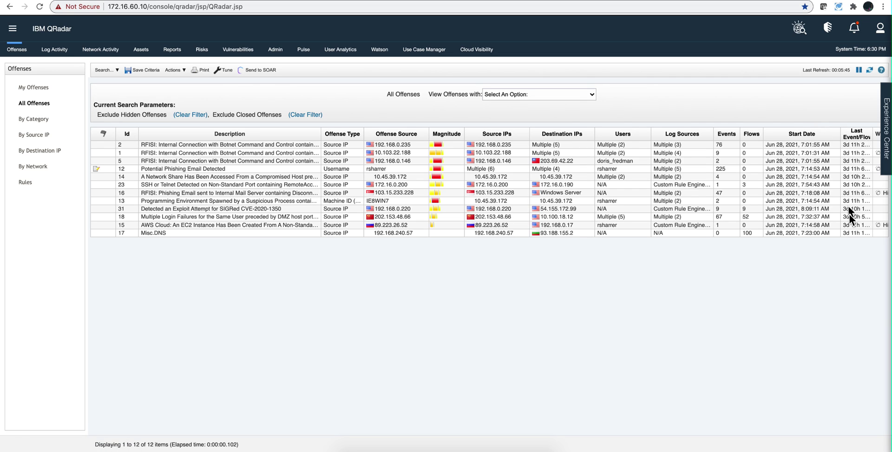
Refresh the offenses list to reveal offenses 55 and 56, then open offense 55's summary
{"action": "left_click", "coordinate": [870, 71]}
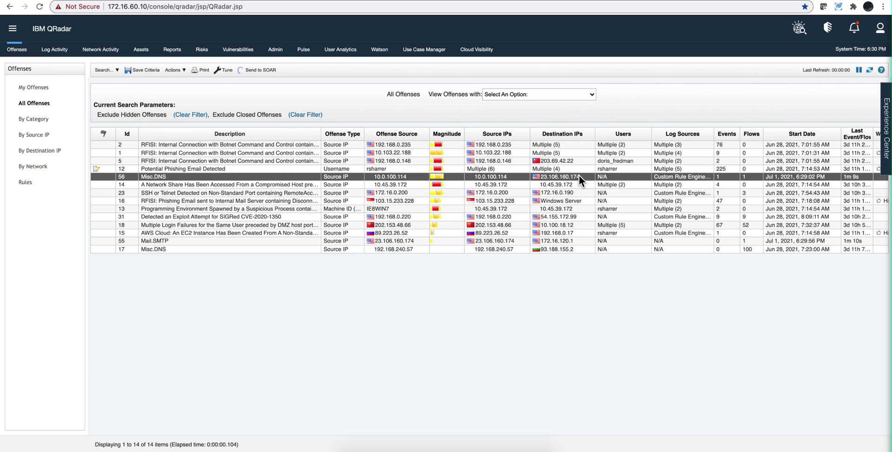
{"action": "mouse_move", "coordinate": [579, 175]}
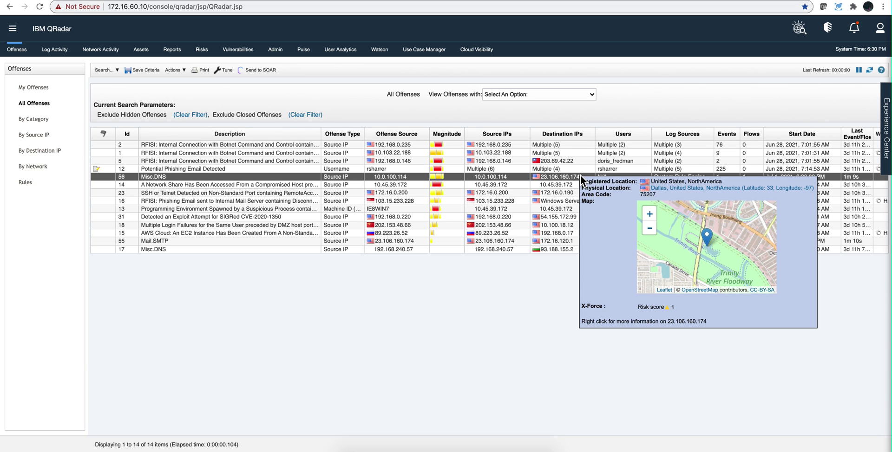
{"action": "double_click", "coordinate": [418, 241]}
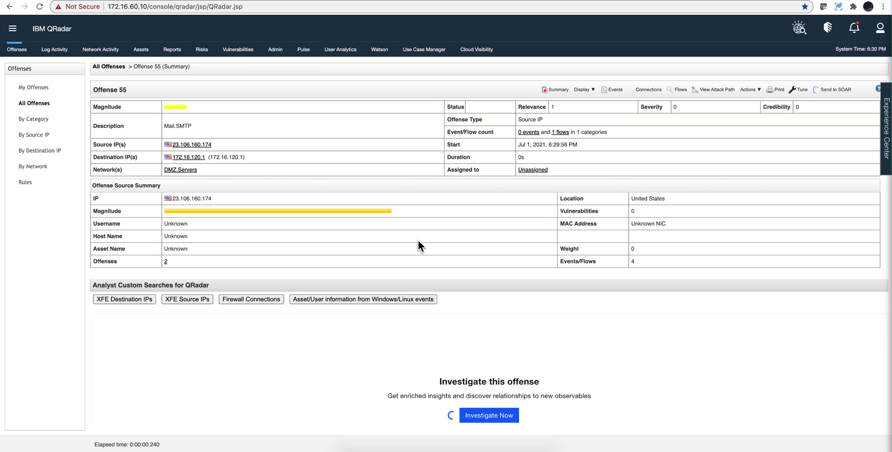
Display offense 55's contributing rules and open the Conti Hashes rule in the Rule Wizard
{"action": "left_click", "coordinate": [584, 90]}
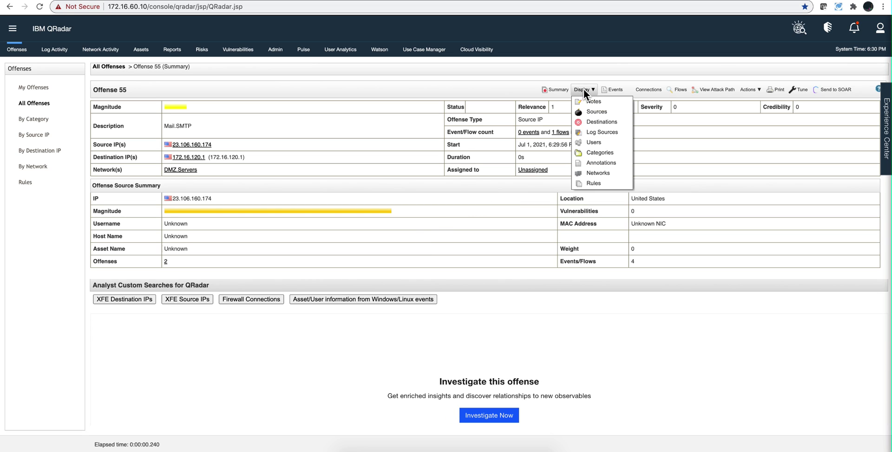
{"action": "left_click", "coordinate": [585, 183]}
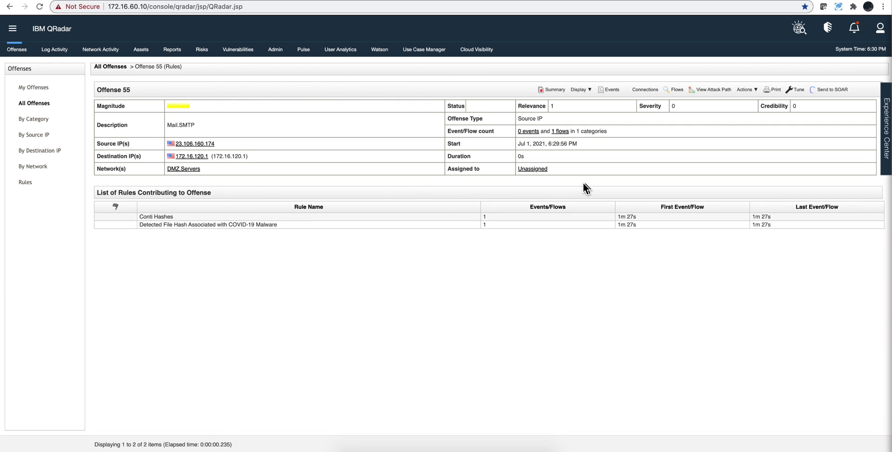
{"action": "left_click", "coordinate": [188, 221]}
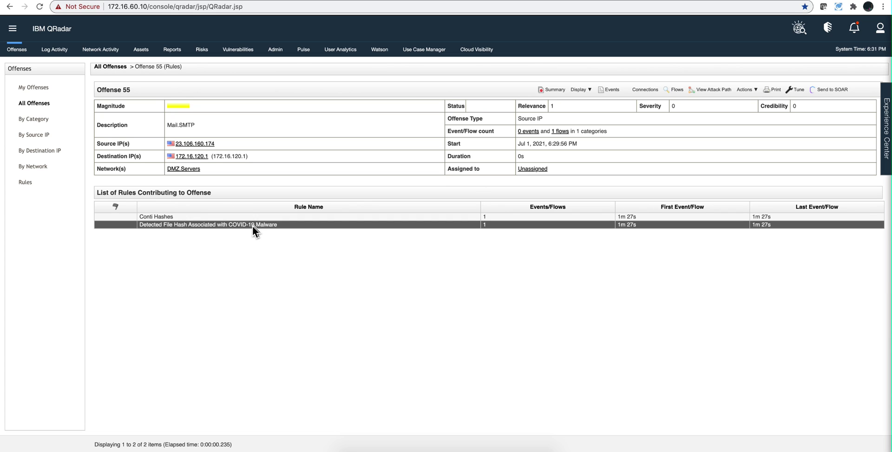
{"action": "left_click", "coordinate": [244, 216]}
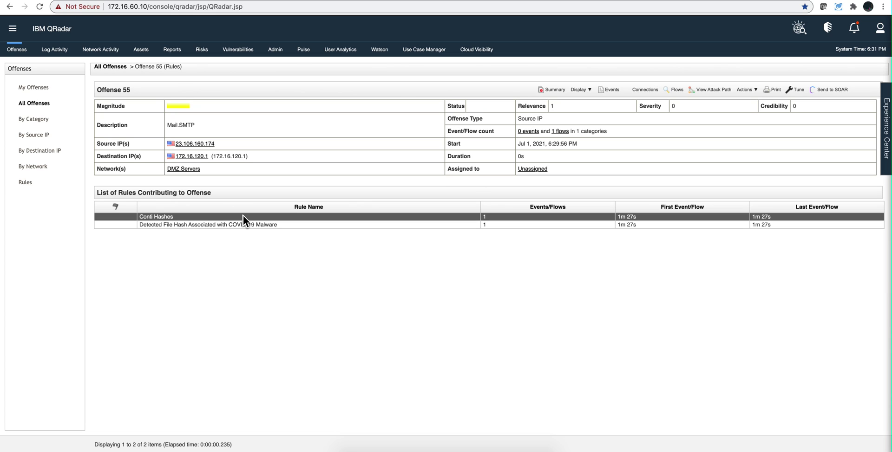
{"action": "double_click", "coordinate": [243, 216]}
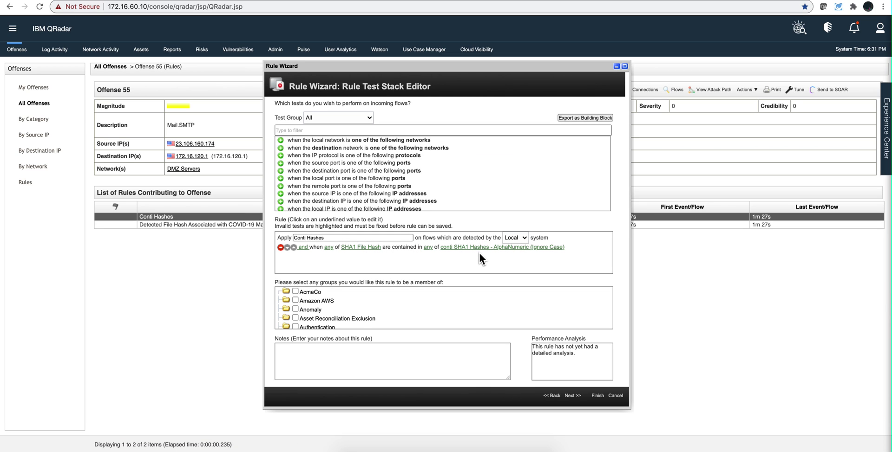
Cancel the Conti Hashes Rule Wizard and confirm discarding it
{"action": "left_click", "coordinate": [617, 396]}
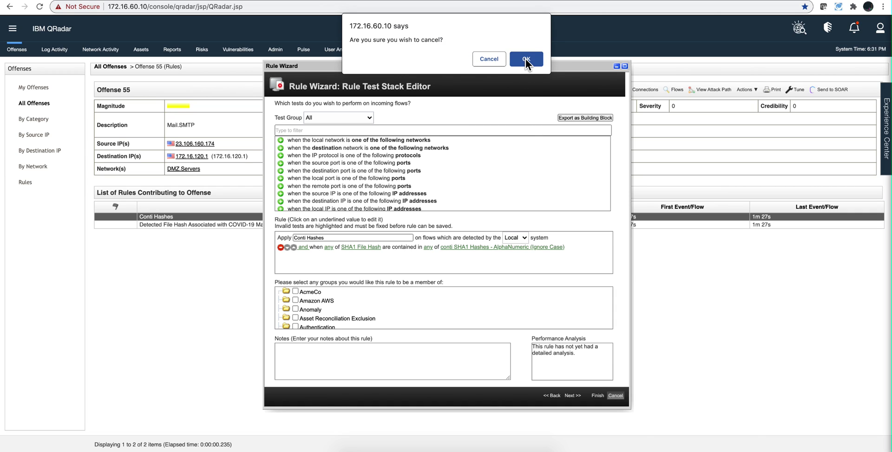
{"action": "left_click", "coordinate": [525, 59]}
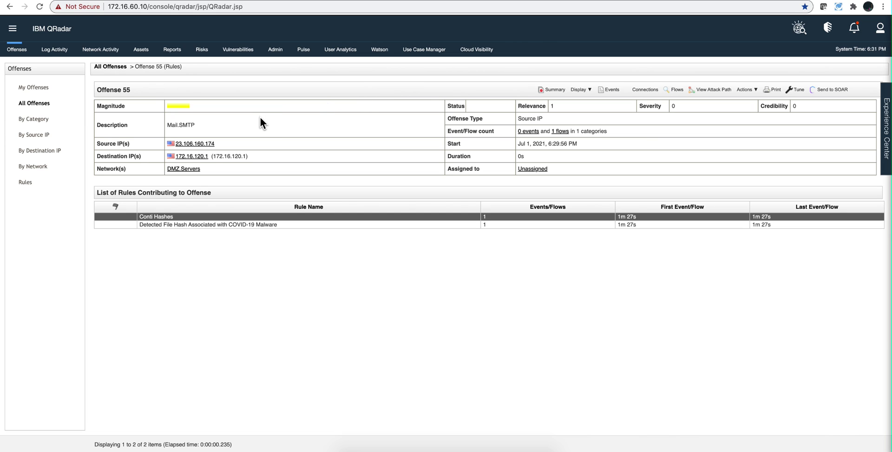
Create a new flow rule with the 'flow properties contained in reference set(s)' test
{"action": "left_click", "coordinate": [24, 186]}
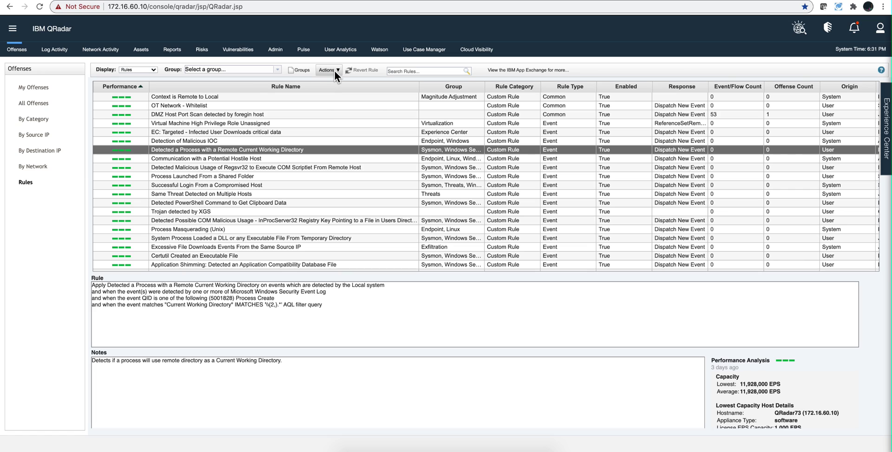
{"action": "left_click", "coordinate": [334, 71]}
{"action": "left_click", "coordinate": [338, 91]}
{"action": "left_click", "coordinate": [312, 130]}
{"action": "type", "text": "pro"}
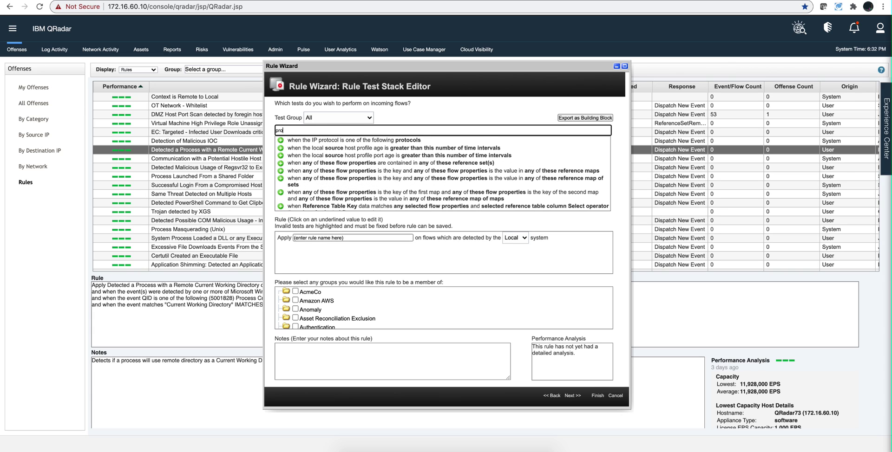
{"action": "type", "text": "per"}
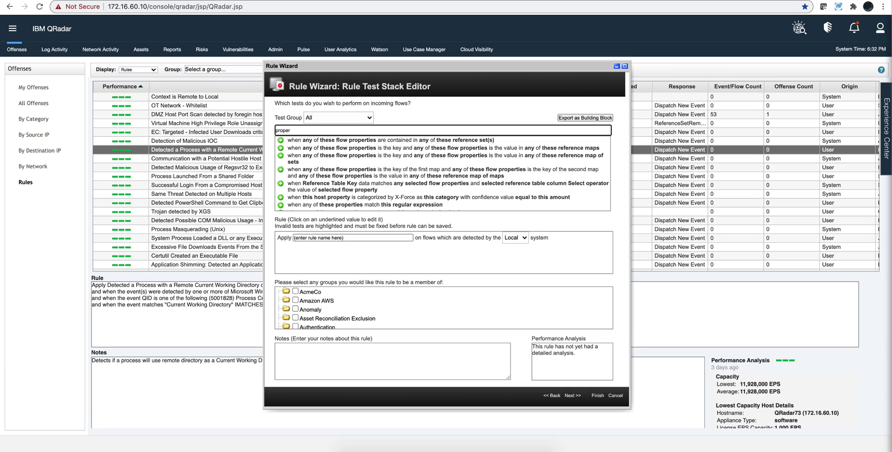
{"action": "left_click", "coordinate": [280, 140]}
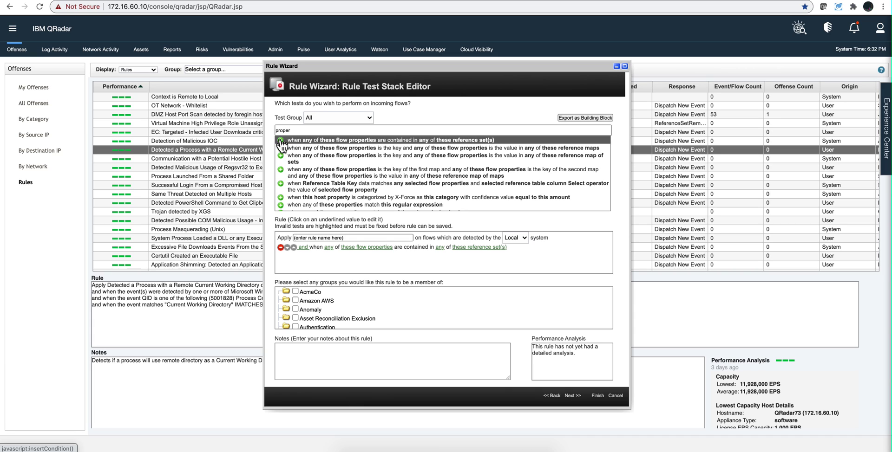
Set the test's flow property to Source IP
{"action": "left_click", "coordinate": [360, 246]}
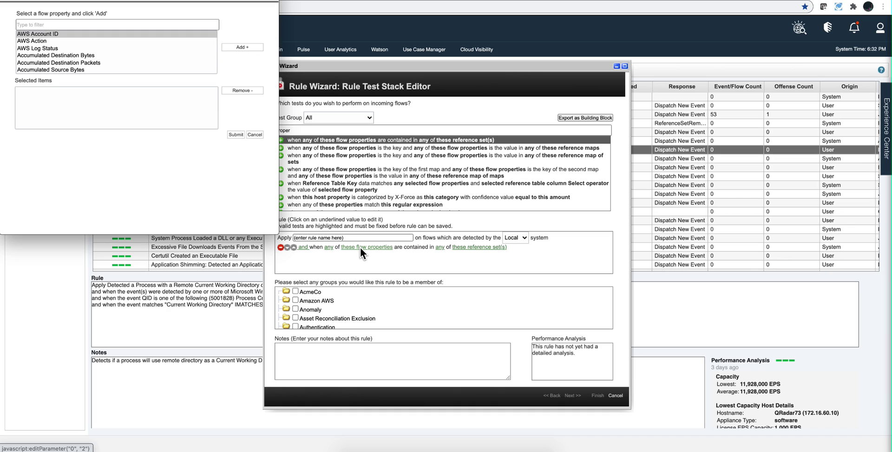
{"action": "left_click", "coordinate": [78, 23]}
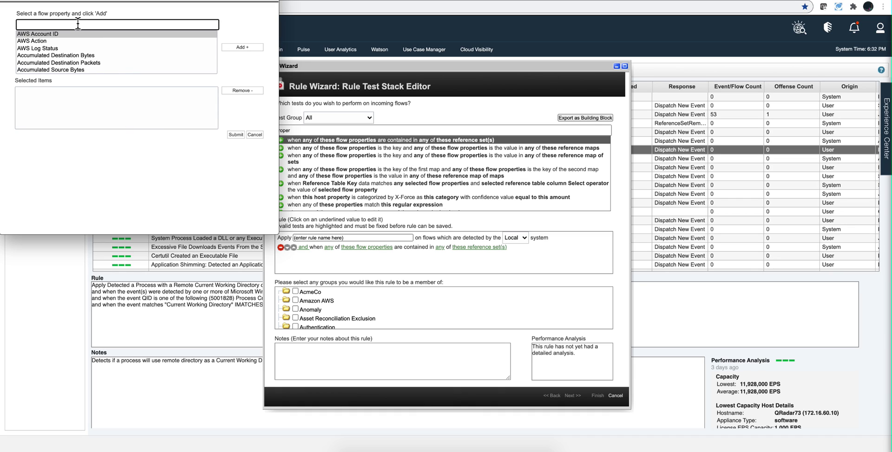
{"action": "type", "text": "sour"}
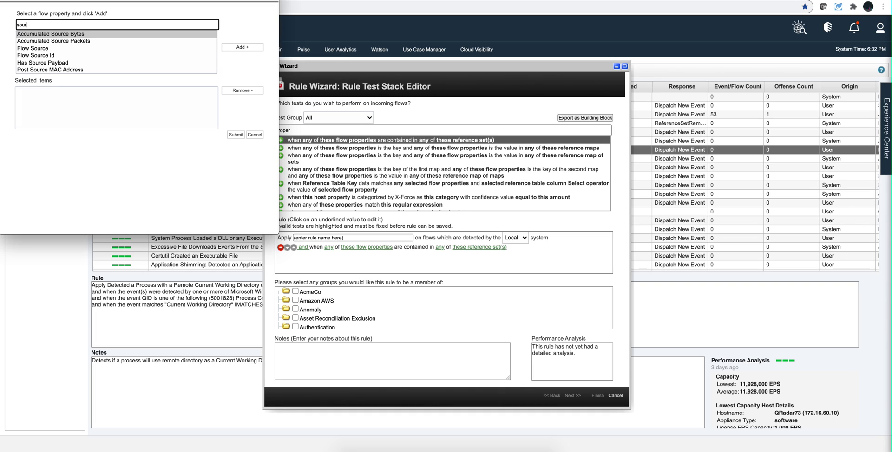
{"action": "type", "text": "ce"}
{"action": "scroll", "coordinate": [116, 51], "scroll_direction": "down", "scroll_amount": 3}
{"action": "left_click", "coordinate": [29, 52]}
{"action": "left_click", "coordinate": [246, 47]}
{"action": "left_click", "coordinate": [237, 136]}
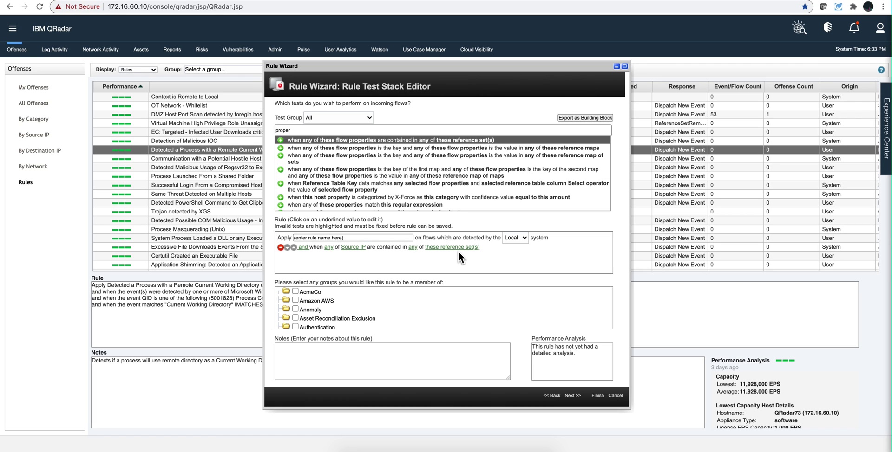
Check Source IP against the 'Conti IPs - IP' reference set and name the rule 'Conti IP'
{"action": "left_click", "coordinate": [456, 247]}
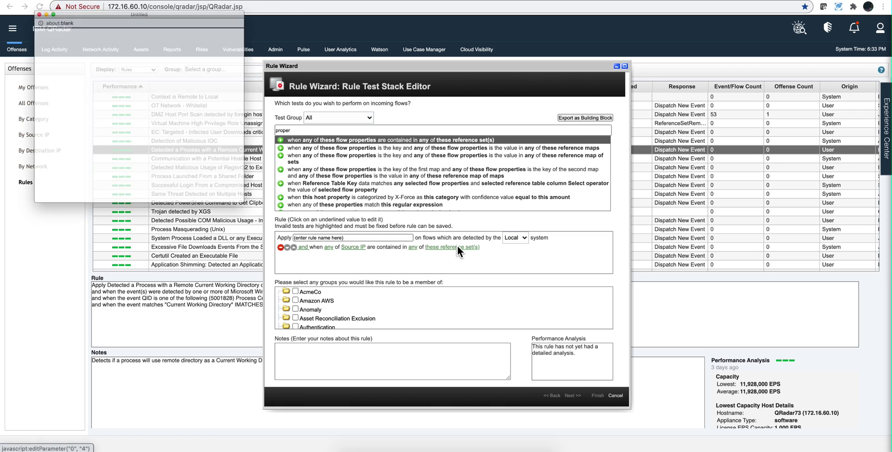
{"action": "left_click", "coordinate": [103, 23]}
{"action": "type", "text": "co"}
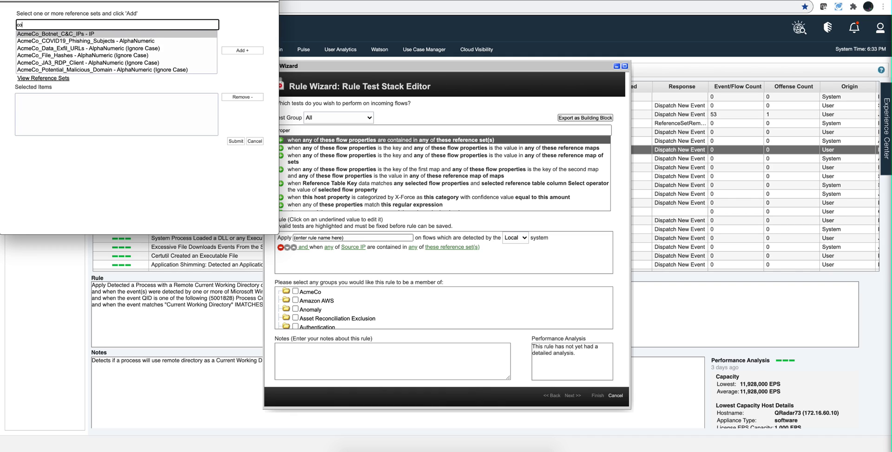
{"action": "type", "text": "nti"}
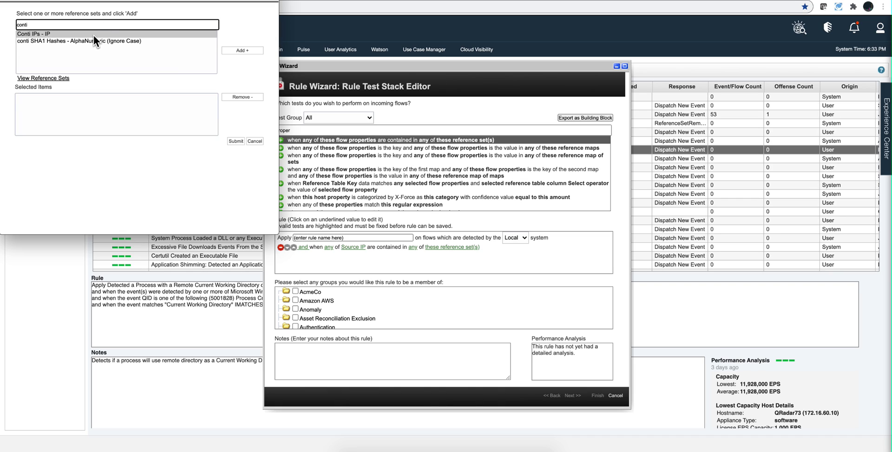
{"action": "left_click", "coordinate": [94, 36]}
{"action": "left_click", "coordinate": [232, 52]}
{"action": "left_click", "coordinate": [236, 141]}
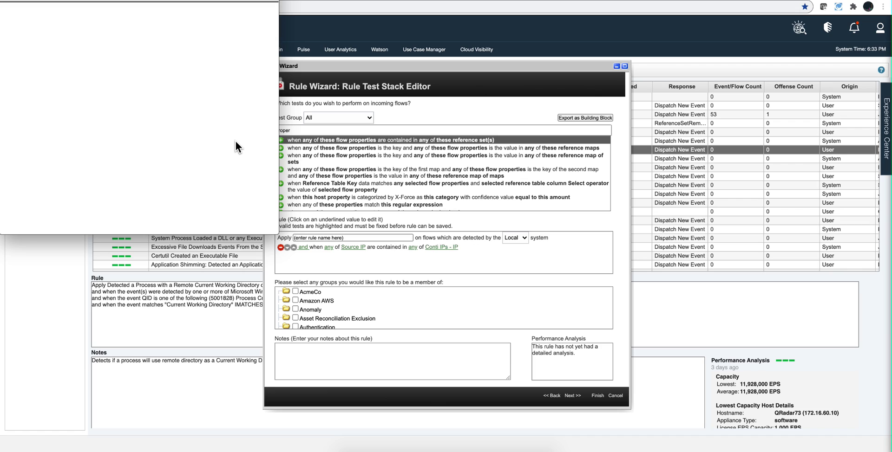
{"action": "left_click", "coordinate": [316, 237]}
{"action": "type", "text": "Conti "}
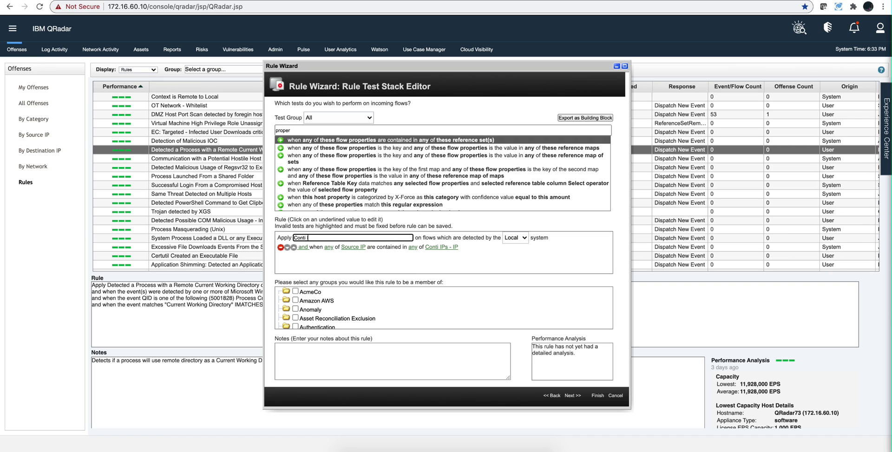
{"action": "type", "text": "IP"}
In the rule's responses, make matching flows part of an offense and enable Dispatch New Event
{"action": "left_click", "coordinate": [572, 395]}
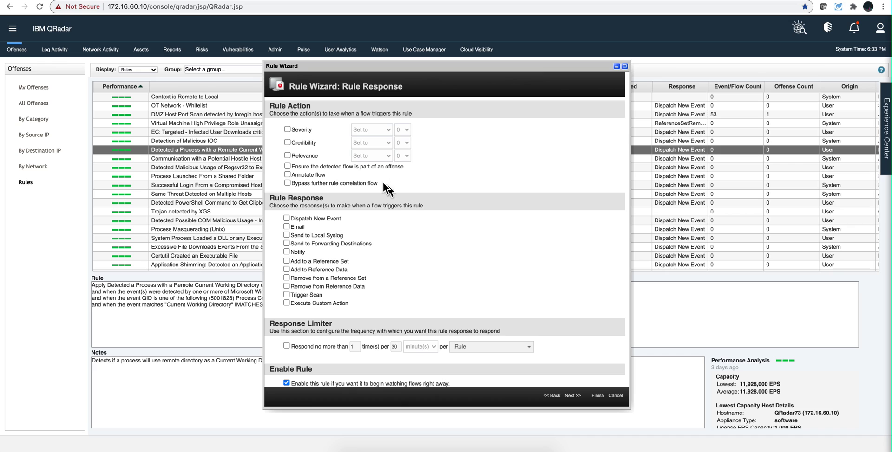
{"action": "left_click", "coordinate": [288, 166]}
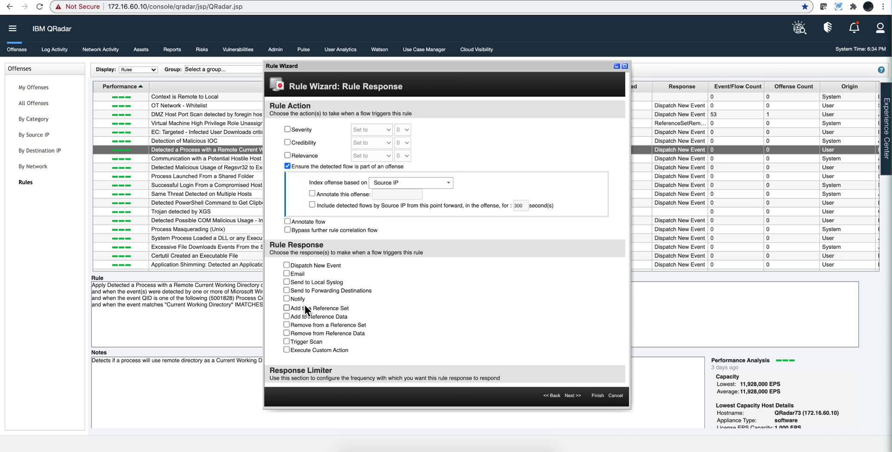
{"action": "scroll", "coordinate": [305, 305], "scroll_direction": "down", "scroll_amount": 1}
{"action": "left_click", "coordinate": [286, 254]}
Name the dispatched event 'Conti IP Found' and use the same text as its description
{"action": "left_click", "coordinate": [342, 280]}
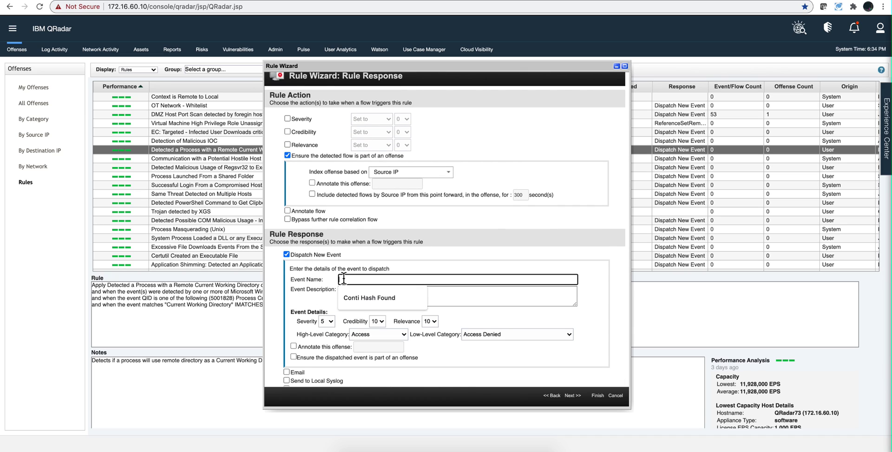
{"action": "left_click", "coordinate": [352, 298]}
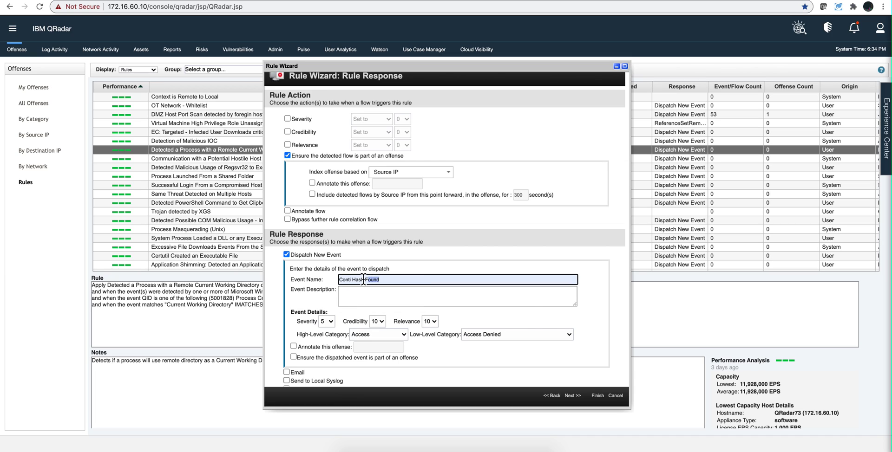
{"action": "left_click", "coordinate": [364, 280]}
{"action": "key", "text": "BackSpace"}
{"action": "key", "text": "BackSpace"}
{"action": "key", "text": "BackSpace"}
{"action": "key", "text": "BackSpace"}
{"action": "key", "text": "BackSpace"}
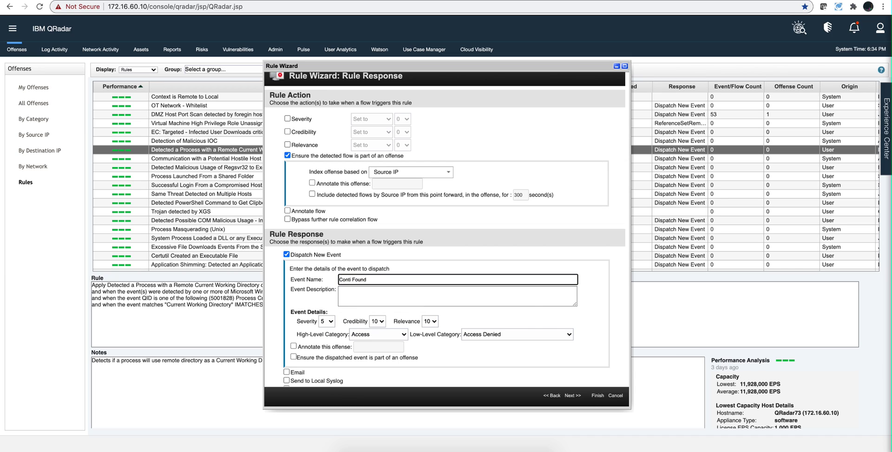
{"action": "type", "text": "IP"}
{"action": "left_click_drag", "start_coordinate": [377, 280], "coordinate": [325, 282]}
{"action": "key", "text": "ctrl+c"}
{"action": "left_click", "coordinate": [347, 295]}
{"action": "key", "text": "ctrl+v"}
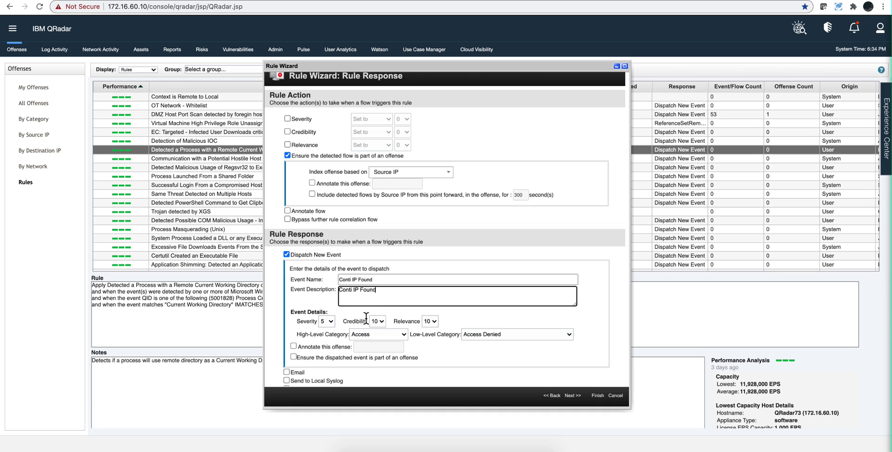
Set the event category to Malware / Phishing Host and finish the Conti IP rule
{"action": "left_click", "coordinate": [381, 333]}
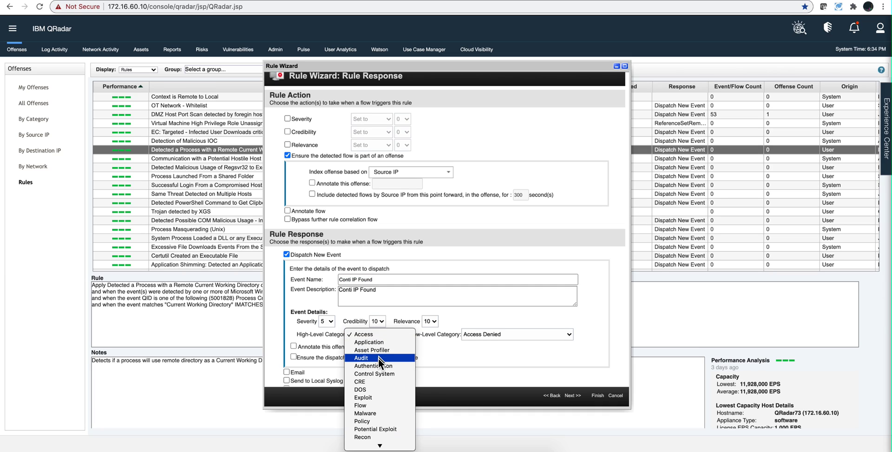
{"action": "left_click", "coordinate": [378, 412]}
{"action": "left_click", "coordinate": [500, 335]}
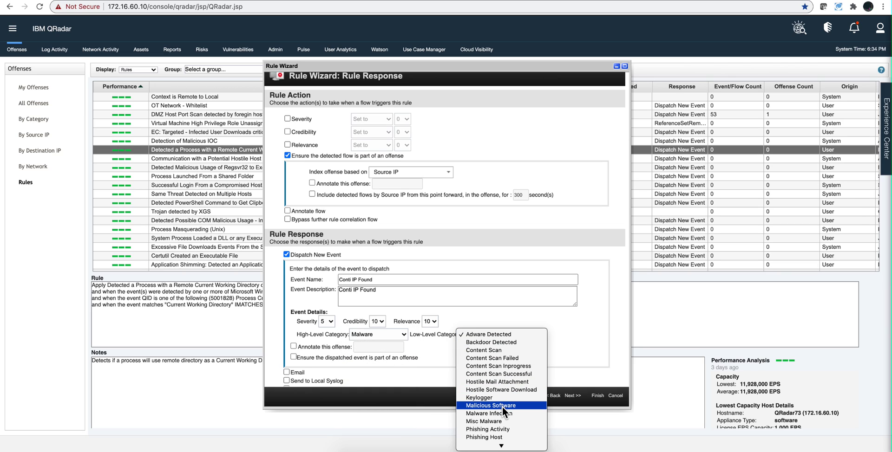
{"action": "left_click", "coordinate": [501, 429]}
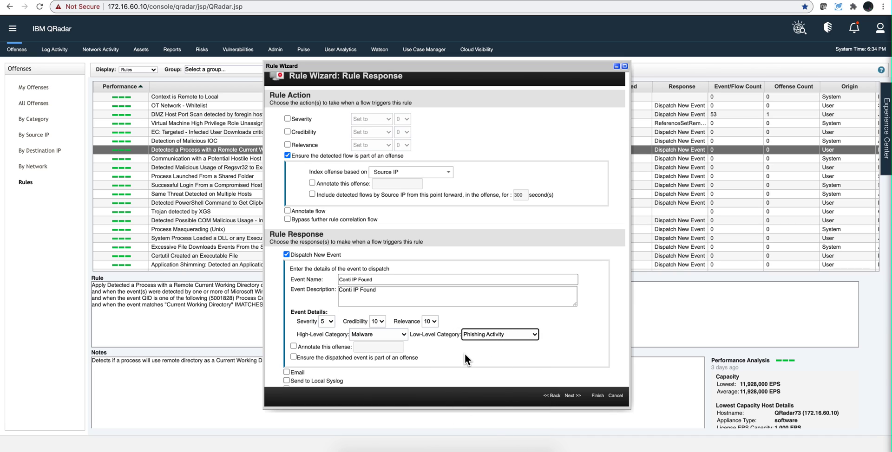
{"action": "left_click", "coordinate": [510, 331]}
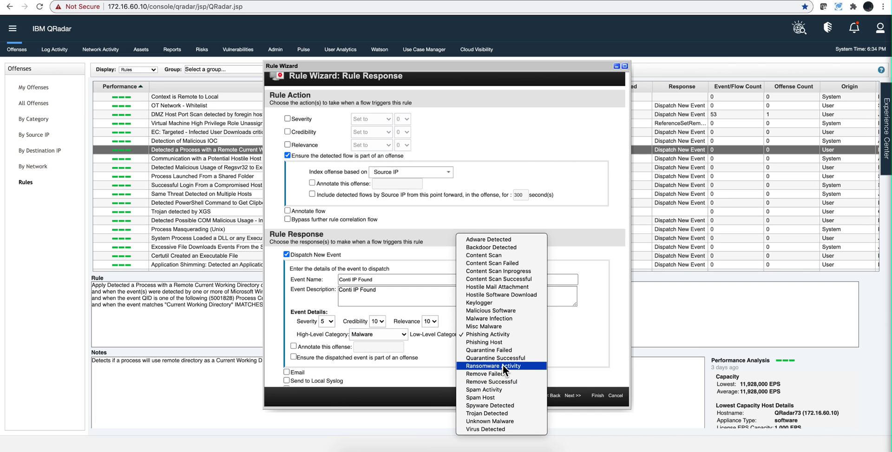
{"action": "left_click", "coordinate": [503, 344]}
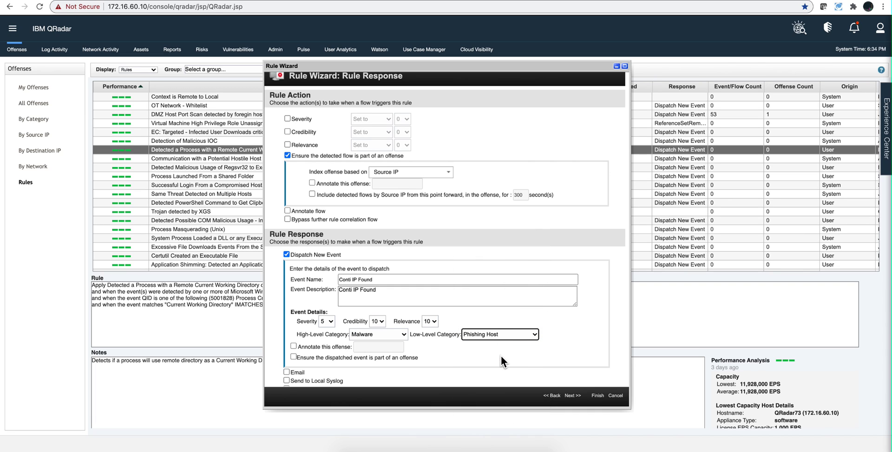
{"action": "scroll", "coordinate": [501, 355], "scroll_direction": "down", "scroll_amount": 1}
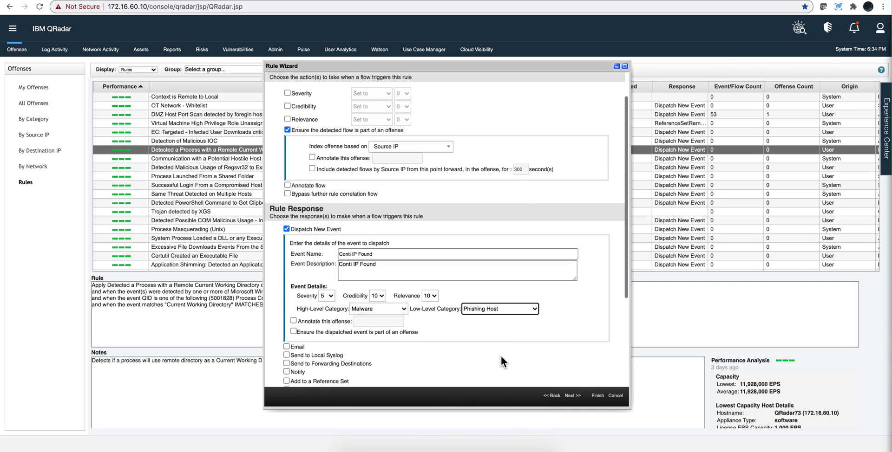
{"action": "left_click", "coordinate": [598, 395]}
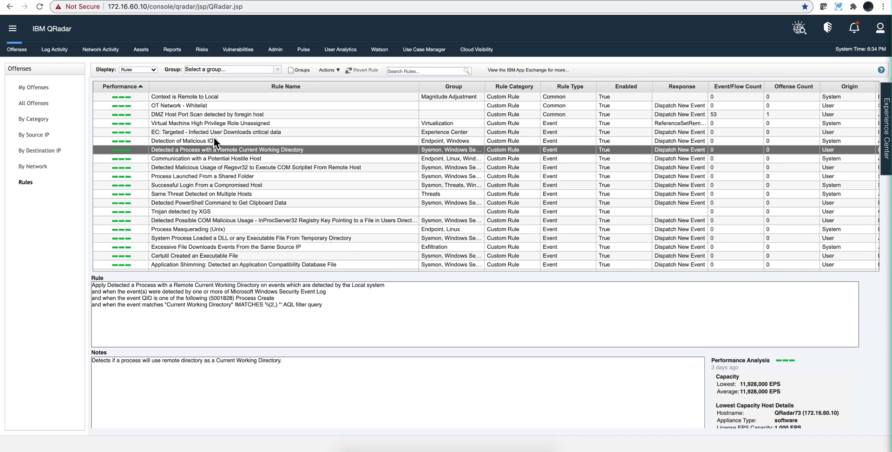
Sort offenses by most recent event and close Misc.DNS offense 56 and Mail.SMTP offense 55
{"action": "left_click", "coordinate": [15, 51]}
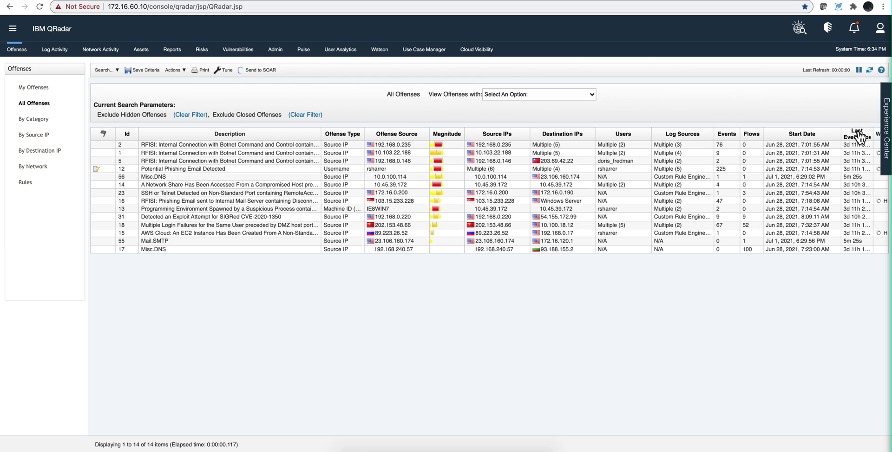
{"action": "left_click", "coordinate": [858, 136]}
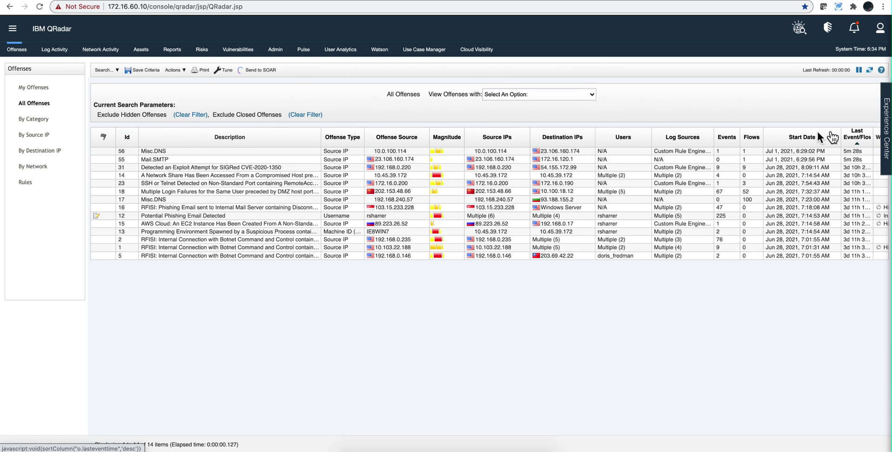
{"action": "left_click", "coordinate": [199, 149]}
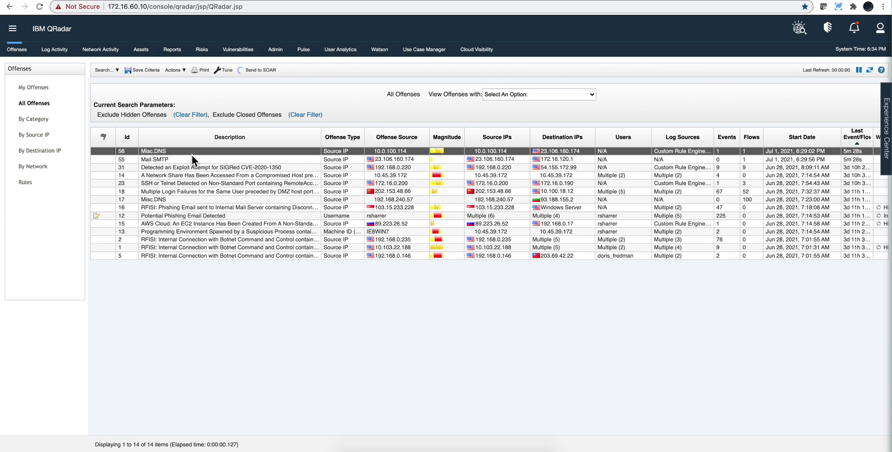
{"action": "key", "text": "ctrl+a"}
{"action": "left_click", "coordinate": [177, 159], "text": "ctrl"}
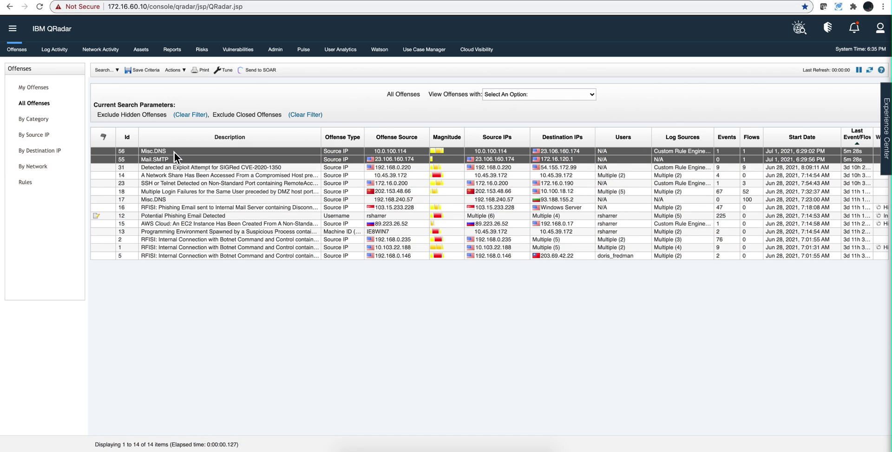
{"action": "left_click", "coordinate": [176, 70]}
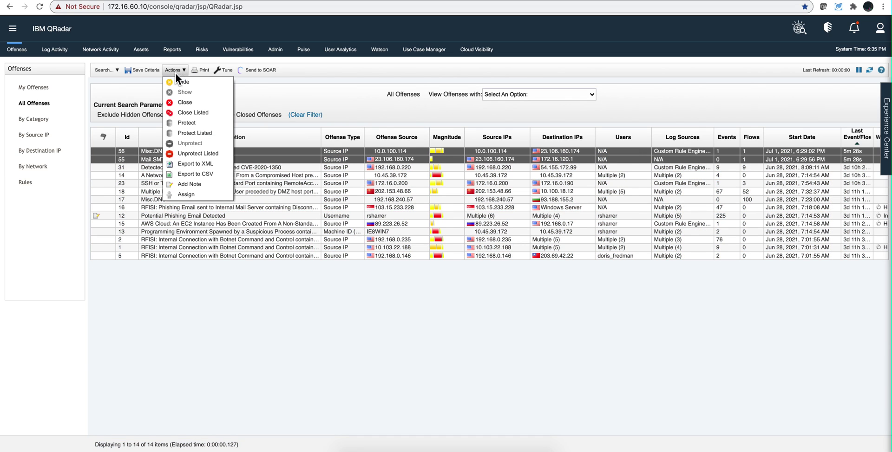
{"action": "left_click", "coordinate": [179, 105]}
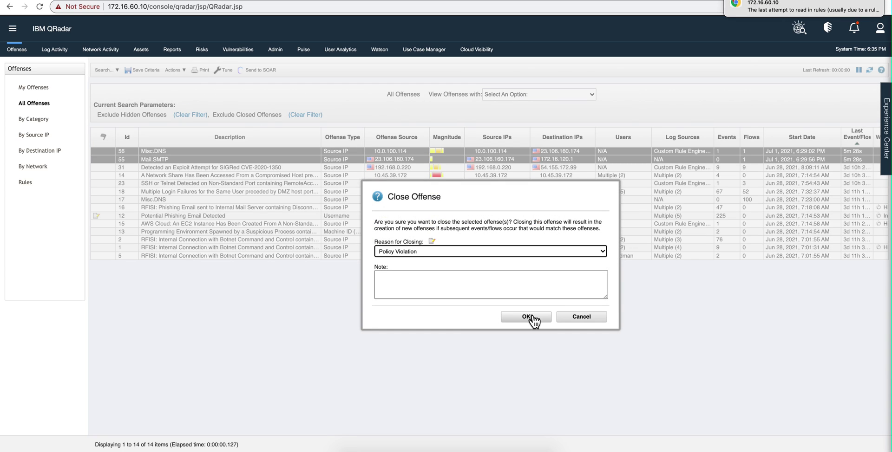
{"action": "left_click", "coordinate": [532, 317]}
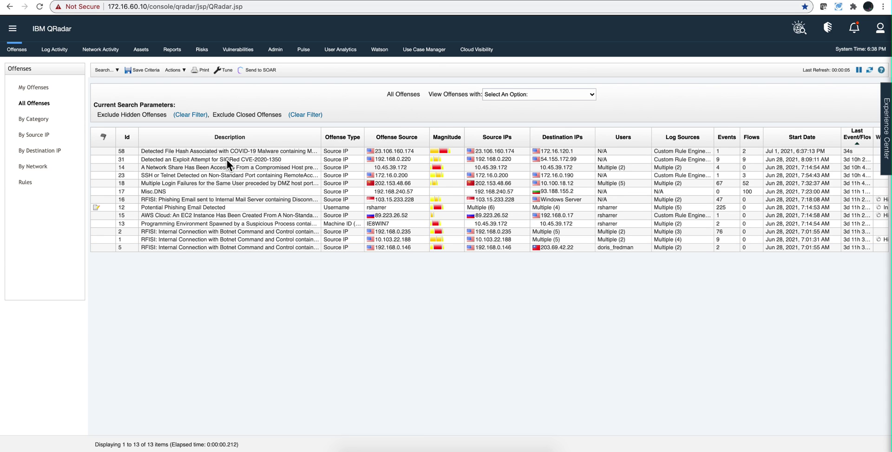
Open offense 58 and list its contributing rules, including Conti Hashes and Conti IP
{"action": "left_click", "coordinate": [204, 151]}
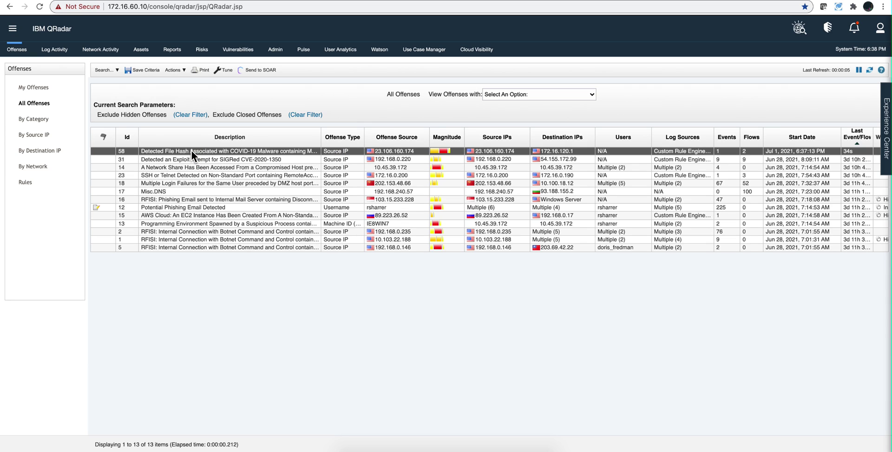
{"action": "double_click", "coordinate": [192, 152]}
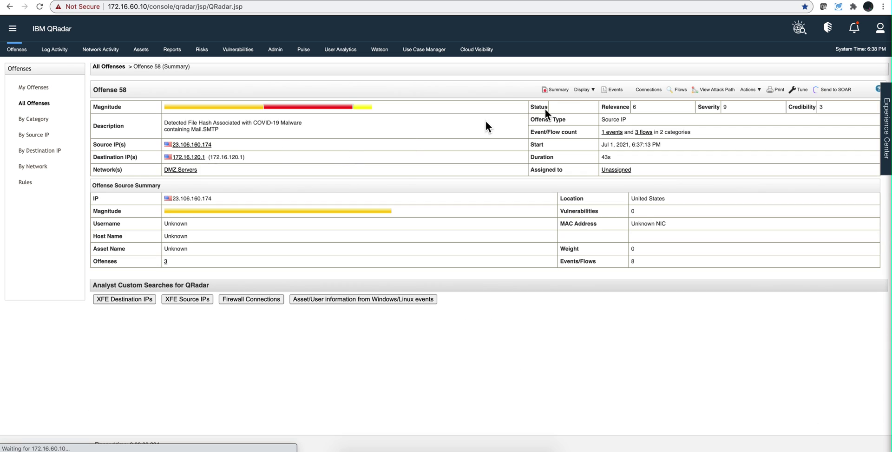
{"action": "left_click", "coordinate": [587, 88]}
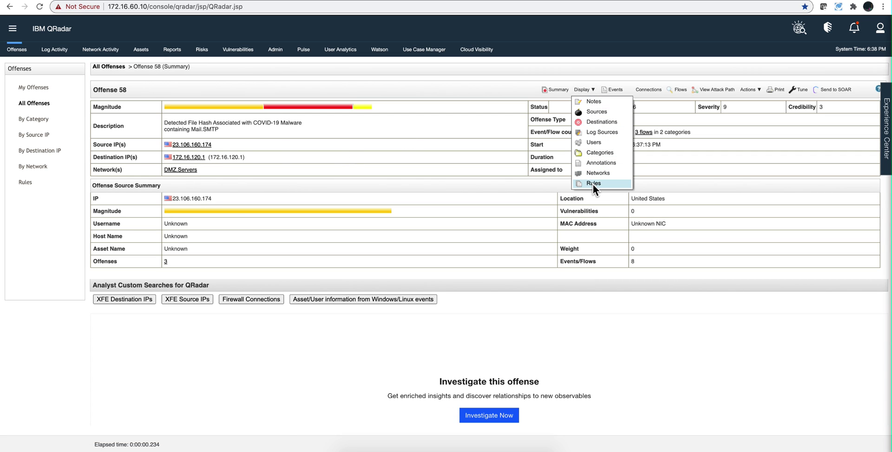
{"action": "left_click", "coordinate": [593, 185]}
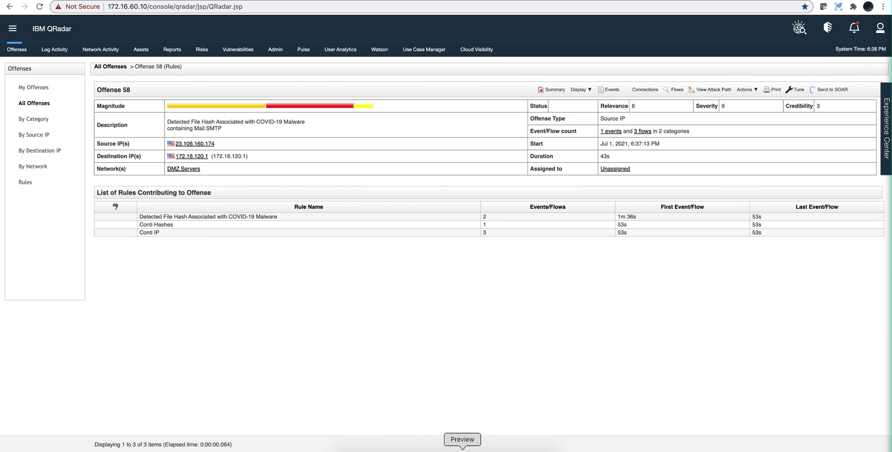
Switch to the White Board window showing the ransomware and phishing detection diagram
{"action": "left_click", "coordinate": [450, 447]}
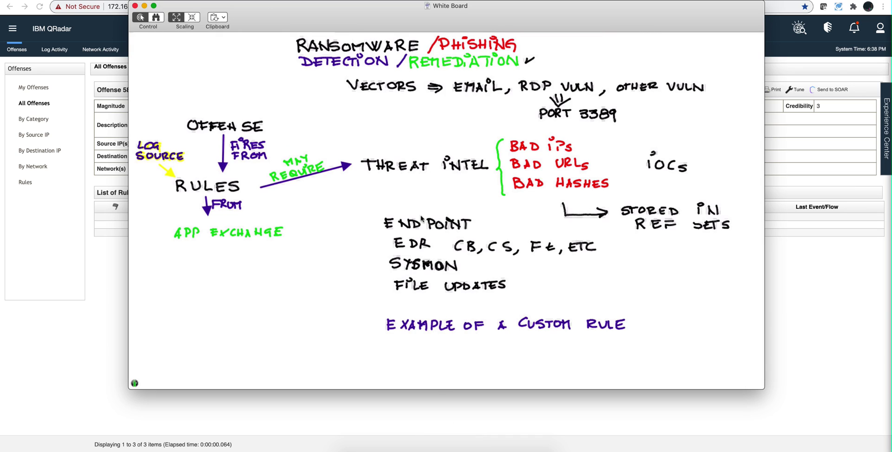